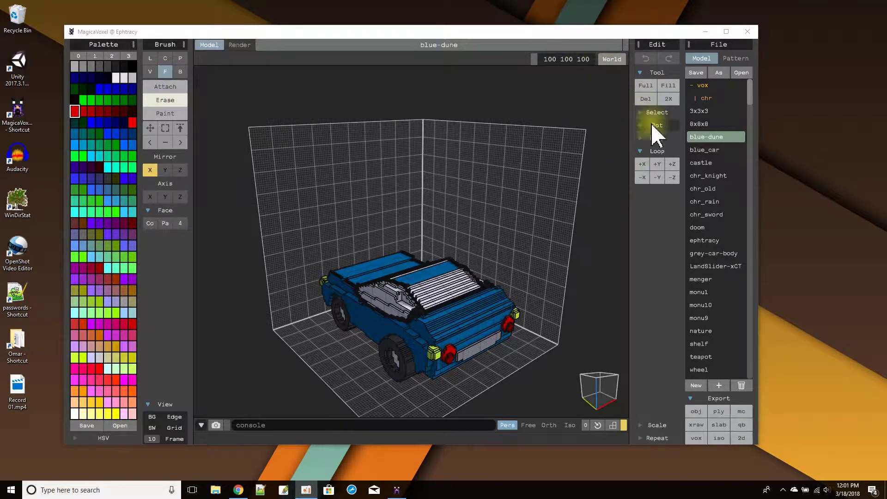
# Start a new project and delete the default cube.
pyautogui.click(695, 388)
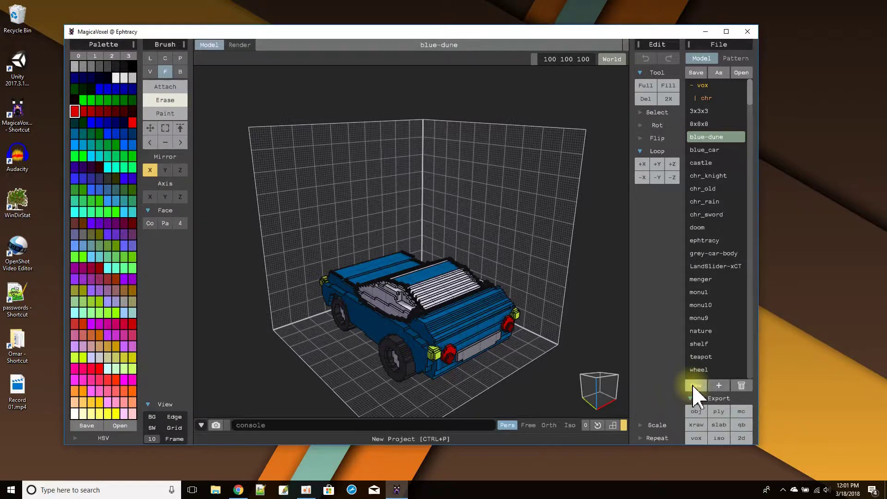
pyautogui.click(695, 385)
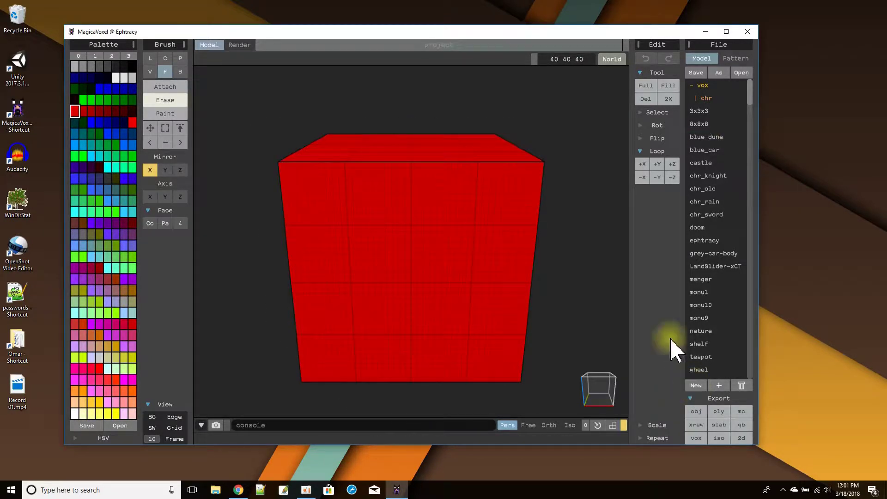
pyautogui.click(647, 99)
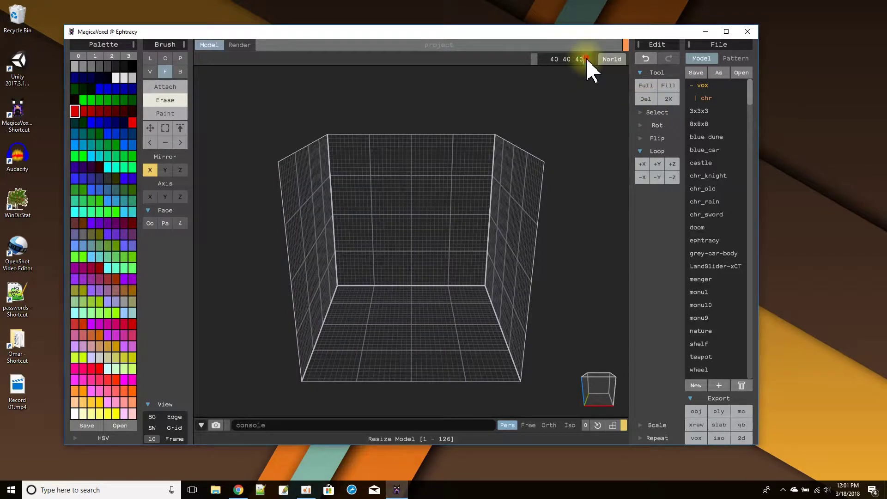
# Set the model size to 100 100 100 and angle the view onto a box corner.
pyautogui.click(537, 60)
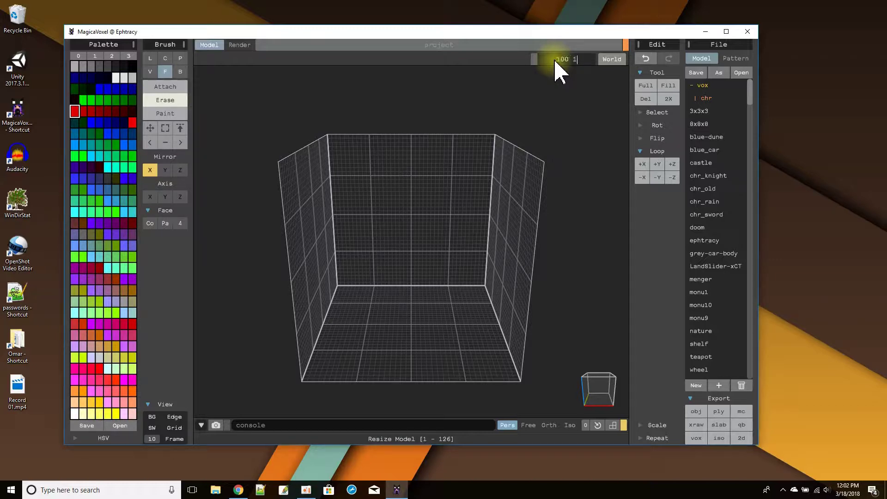
pyautogui.press('Return')
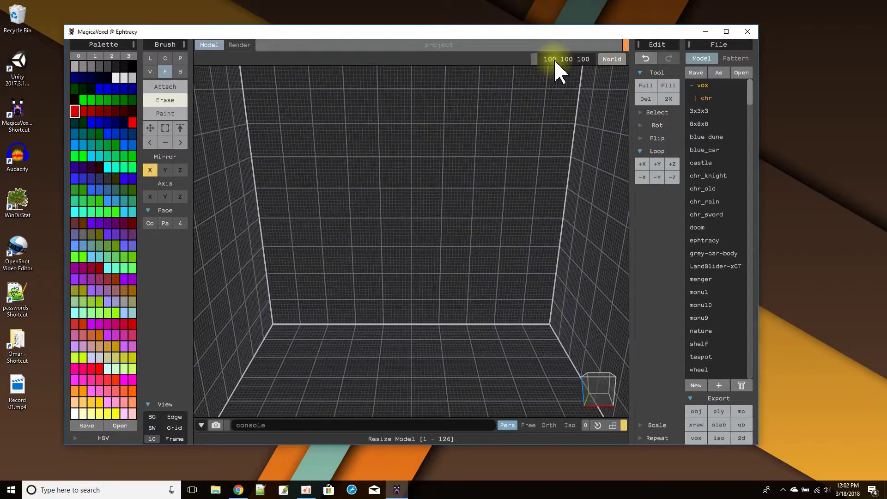
pyautogui.scroll(-5, 367, 317)
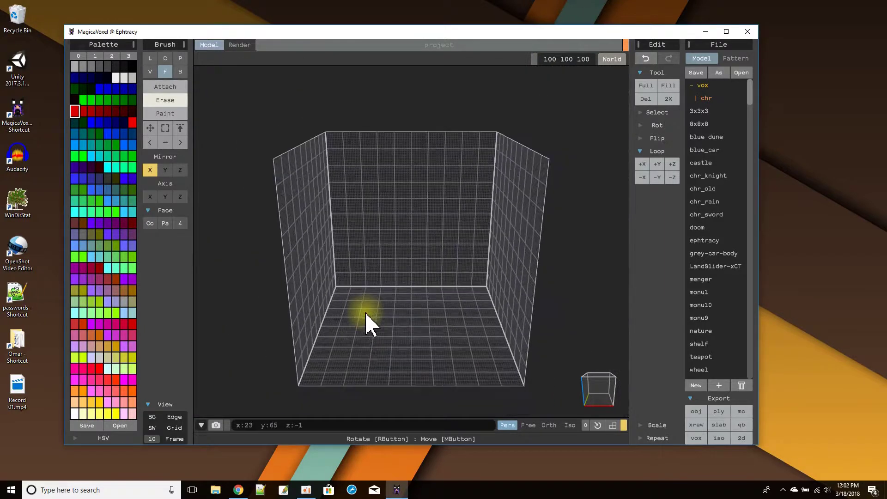
pyautogui.moveTo(382, 320); pyautogui.dragTo(412, 323, button='right')
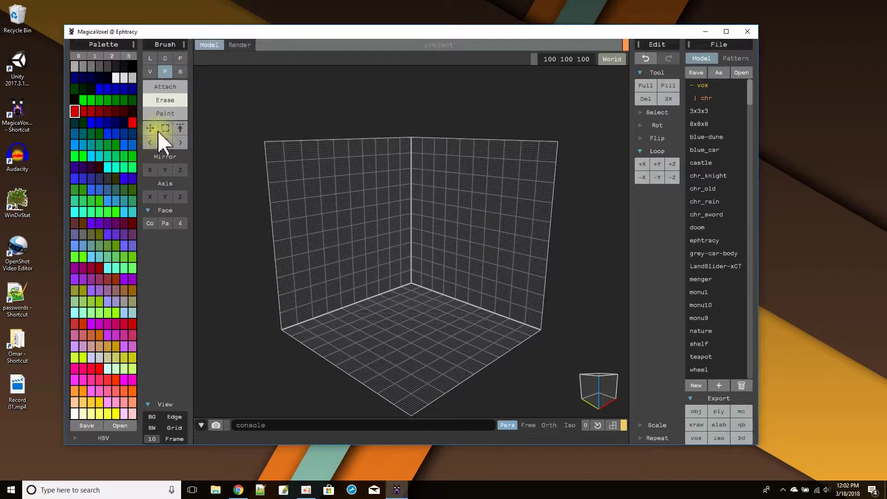
# Draw a closed red car side-profile outline on the back wall using the Attach Line brush.
pyautogui.click(164, 87)
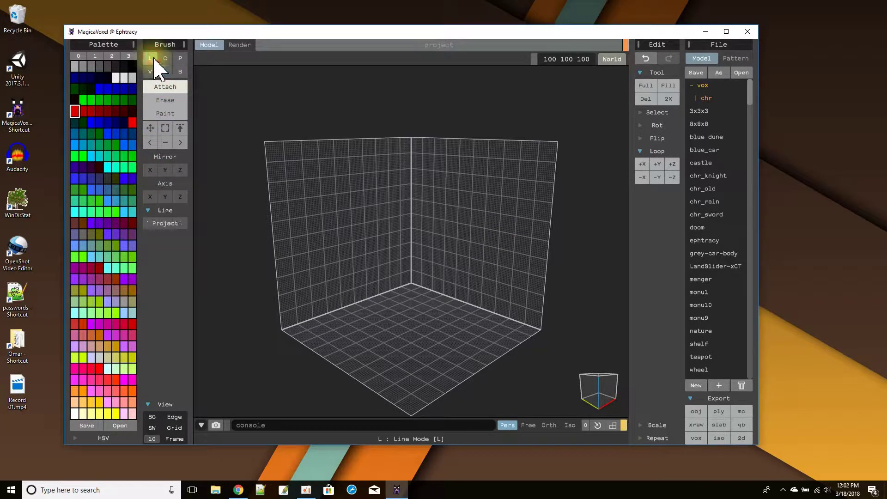
pyautogui.click(154, 65)
pyautogui.click(76, 112)
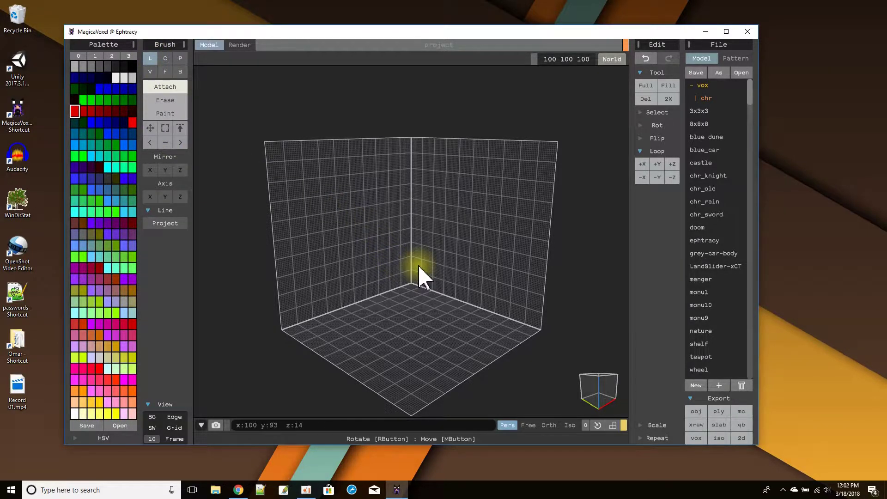
pyautogui.moveTo(418, 267); pyautogui.dragTo(447, 263, button='right')
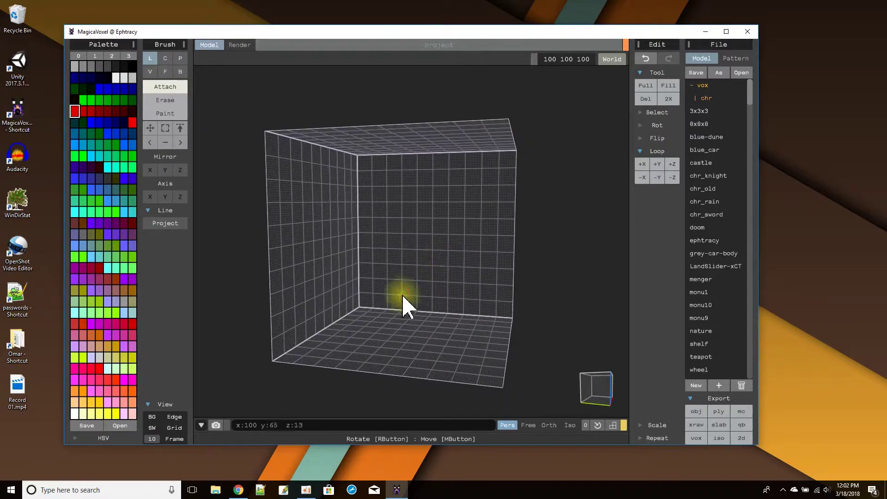
pyautogui.scroll(5, 403, 298)
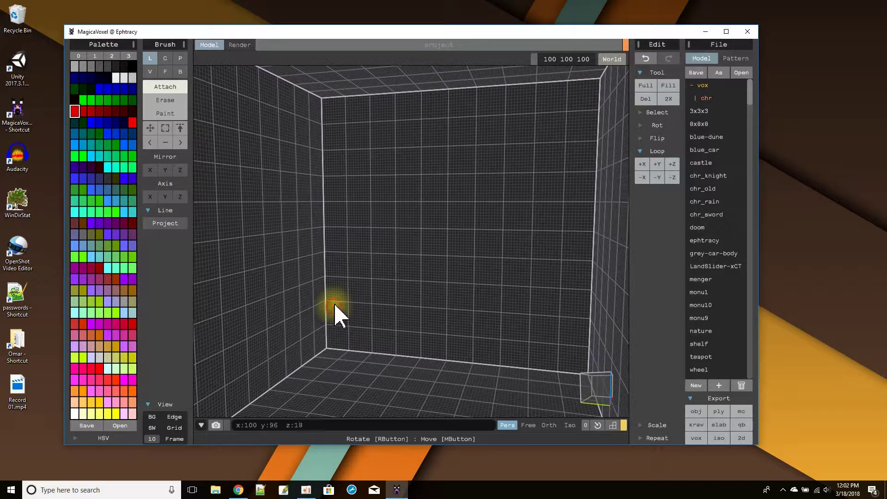
pyautogui.moveTo(336, 292)
pyautogui.mouseDown()
pyautogui.moveTo(397, 295)
pyautogui.moveTo(412, 267)
pyautogui.moveTo(449, 259)
pyautogui.moveTo(504, 268)
pyautogui.moveTo(526, 294)
pyautogui.moveTo(567, 297)
pyautogui.moveTo(552, 289)
pyautogui.moveTo(579, 282)
pyautogui.moveTo(559, 287)
pyautogui.moveTo(578, 290)
pyautogui.moveTo(565, 340)
pyautogui.moveTo(378, 329)
pyautogui.moveTo(336, 318)
pyautogui.moveTo(375, 302)
pyautogui.mouseUp()
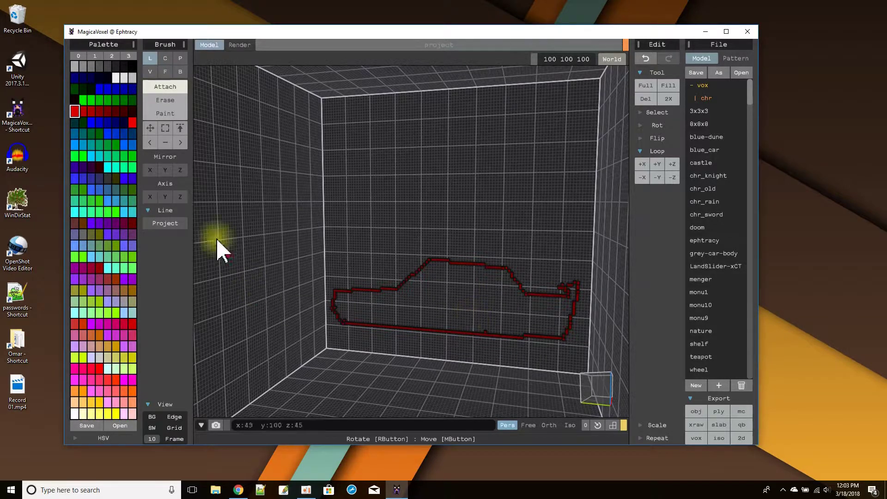
# Fill the red outline with the Attach Face brush and extrude it outward into a body.
pyautogui.click(165, 72)
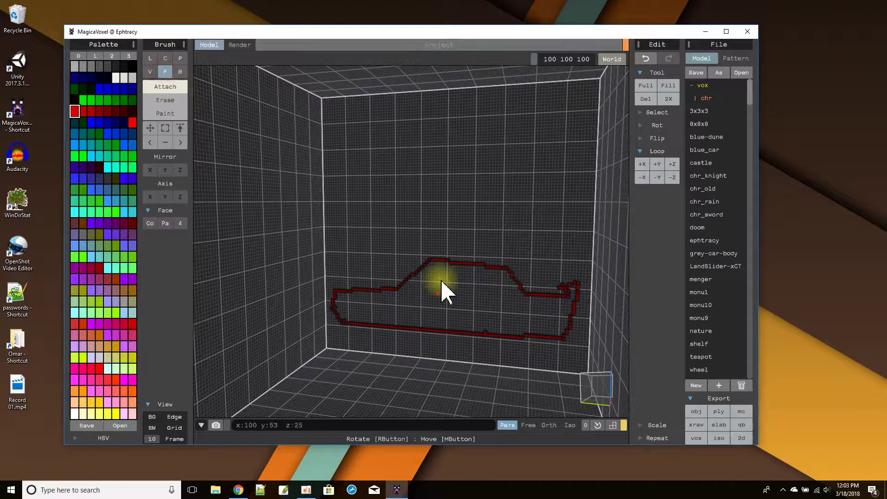
pyautogui.click(165, 88)
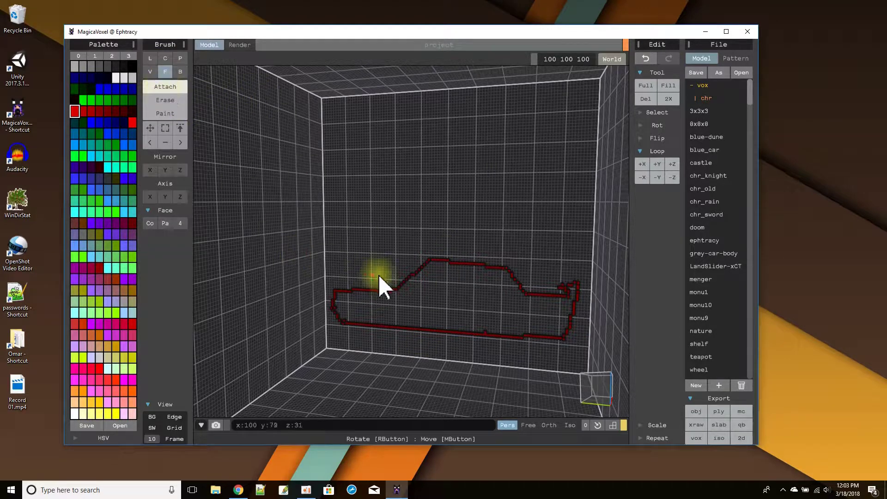
pyautogui.click(469, 303)
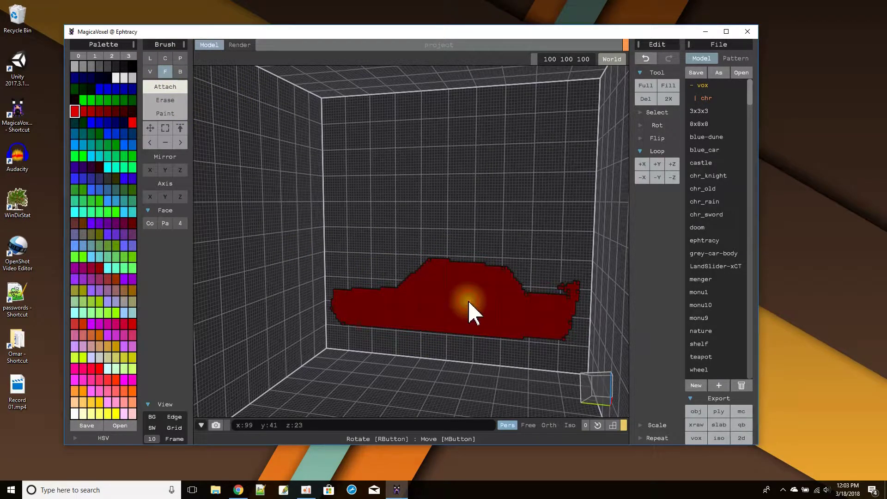
pyautogui.moveTo(468, 302); pyautogui.dragTo(462, 321)
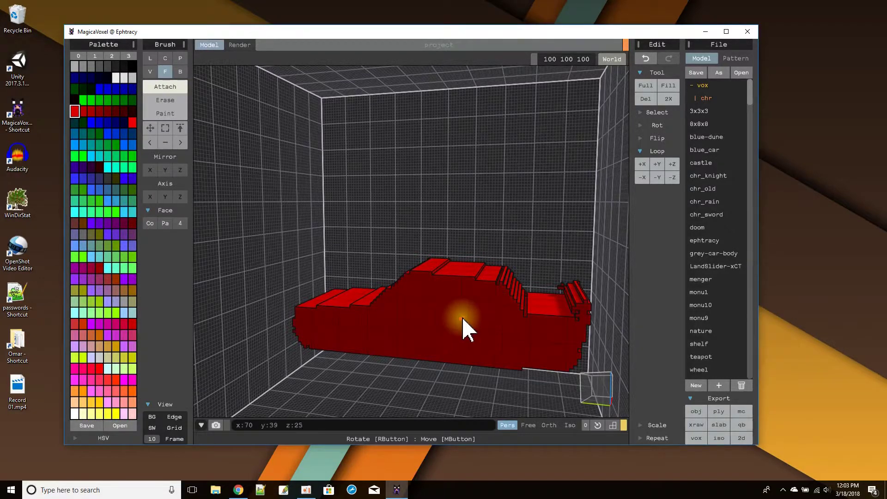
pyautogui.moveTo(461, 320); pyautogui.dragTo(447, 353, button='right')
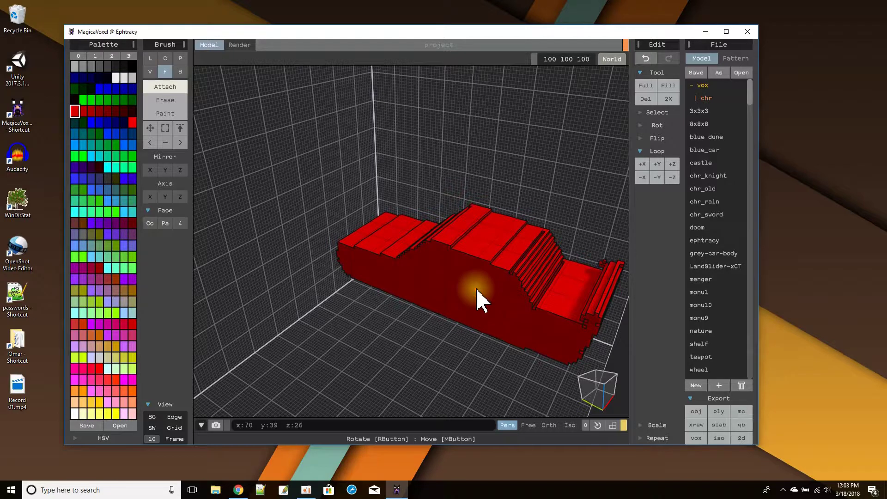
pyautogui.moveTo(476, 290); pyautogui.dragTo(471, 298)
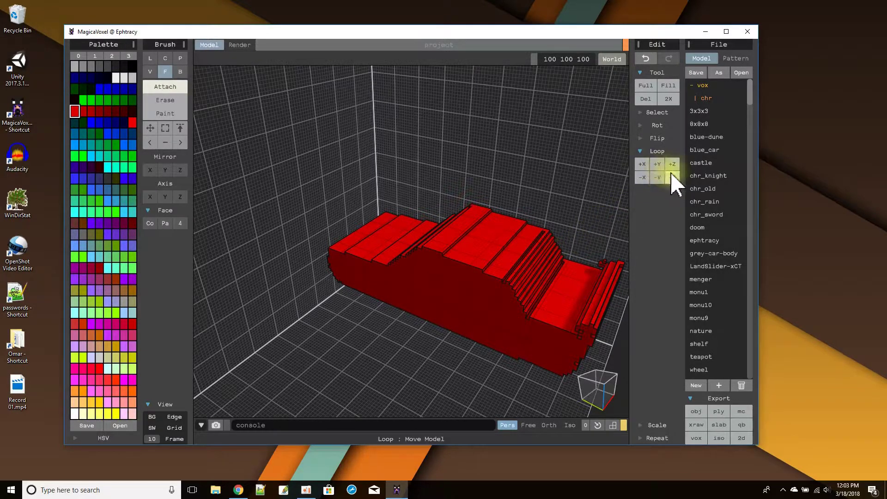
# Extrude one more face, then erase a layer from the car's underside.
pyautogui.moveTo(483, 308); pyautogui.dragTo(503, 323, button='right')
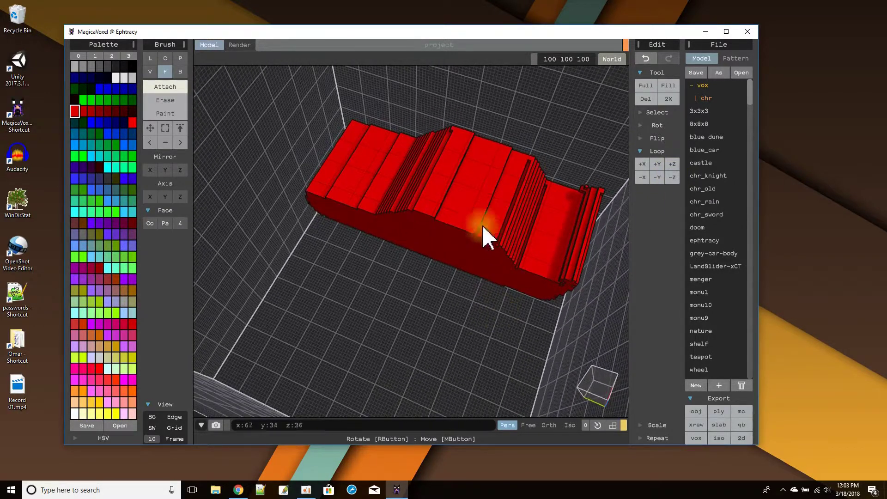
pyautogui.moveTo(451, 243); pyautogui.dragTo(446, 260)
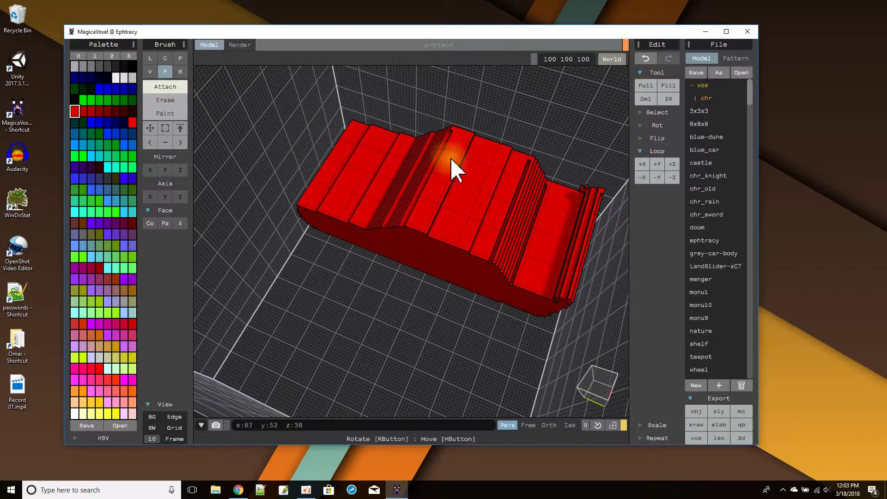
pyautogui.click(161, 100)
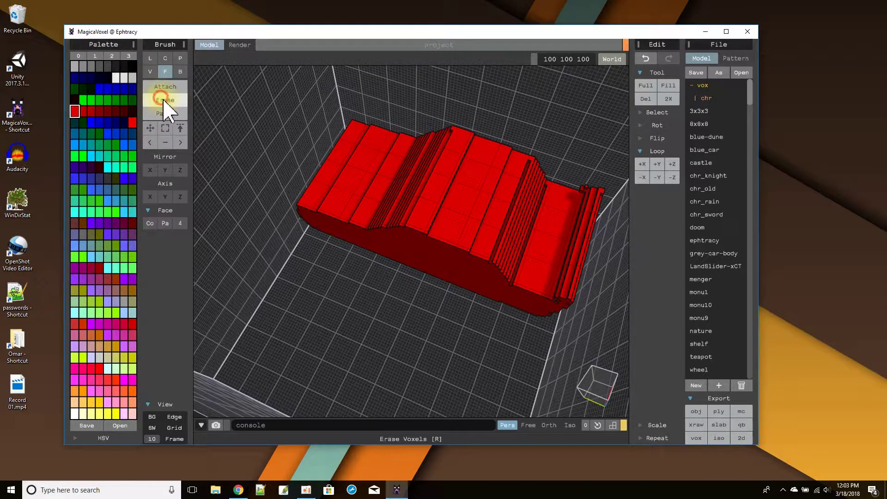
pyautogui.click(446, 267)
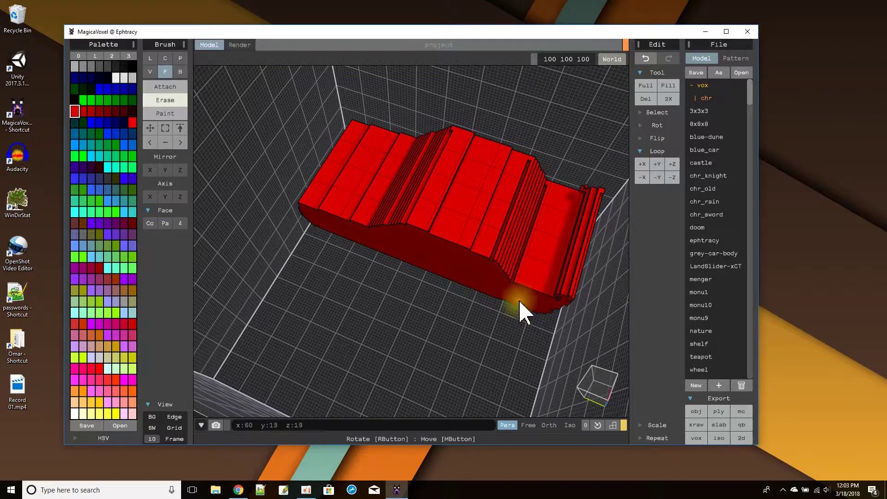
# Loop the car one step each along -Z, -Y and -X.
pyautogui.moveTo(525, 313); pyautogui.dragTo(471, 263, button='right')
pyautogui.scroll(-3, 469, 254)
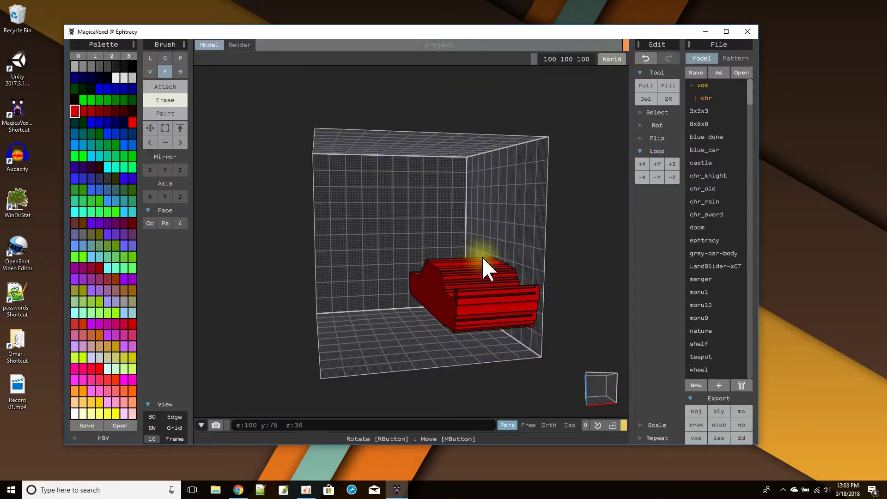
pyautogui.scroll(3, 481, 261)
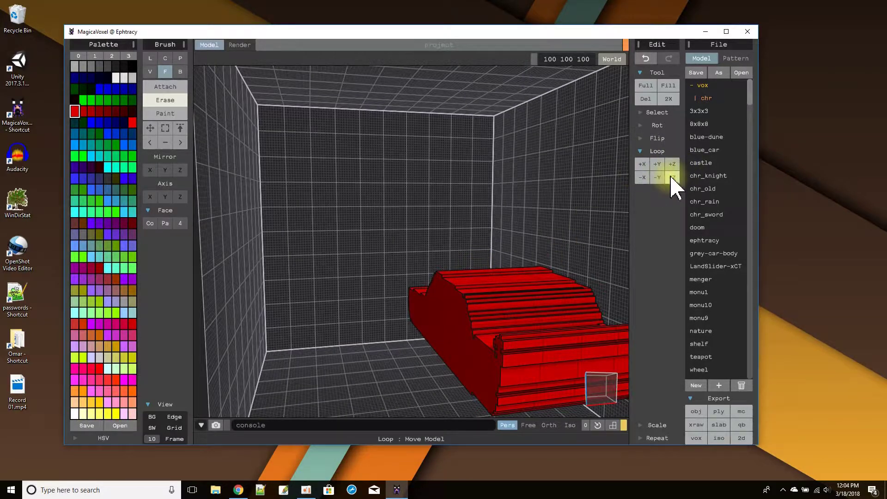
pyautogui.click(672, 179)
pyautogui.click(657, 179)
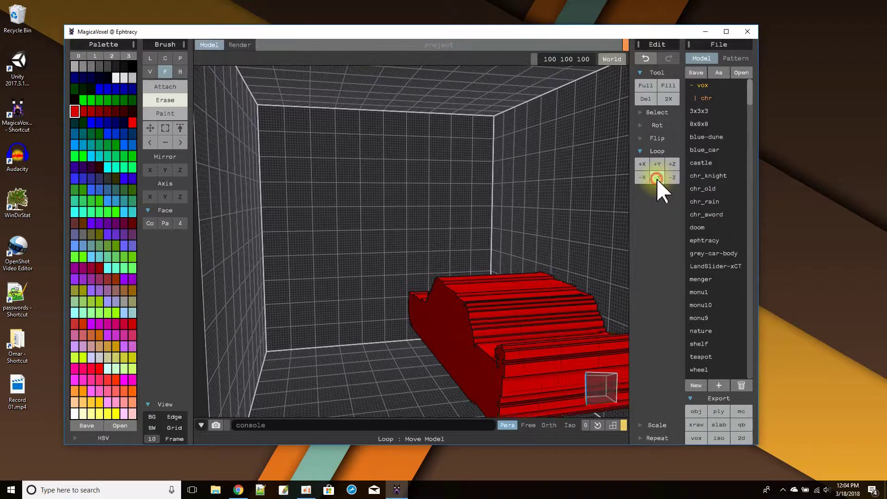
pyautogui.click(643, 179)
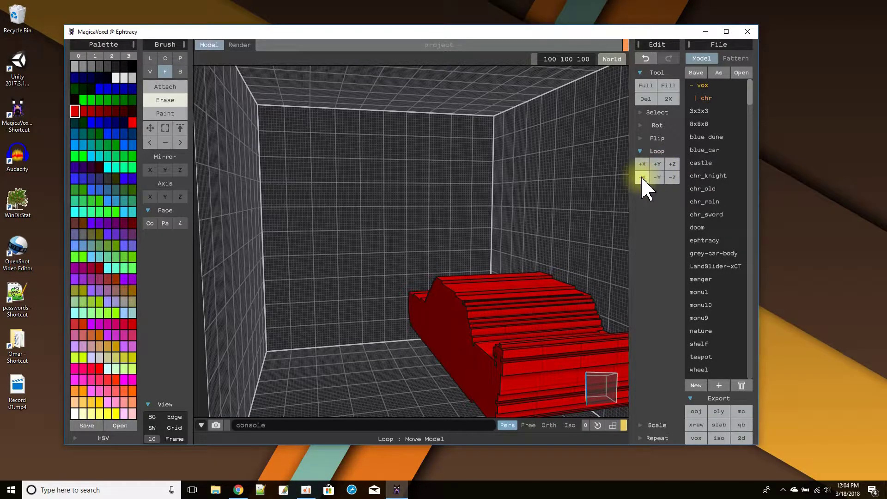
# Loop the car eight more steps toward -X, checking its position from several angles.
pyautogui.click(643, 178)
pyautogui.click(643, 178)
pyautogui.click(643, 178)
pyautogui.click(644, 178)
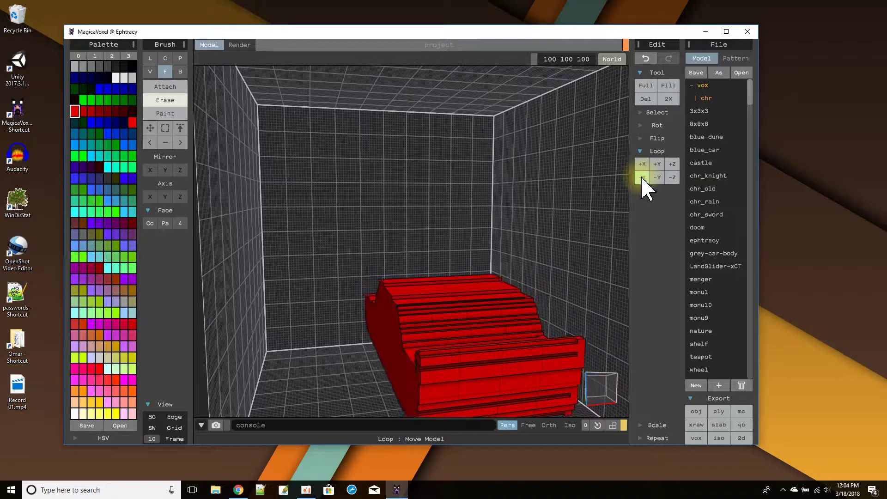
pyautogui.click(642, 178)
pyautogui.click(642, 179)
pyautogui.click(642, 179)
pyautogui.moveTo(525, 327); pyautogui.dragTo(500, 319, button='right')
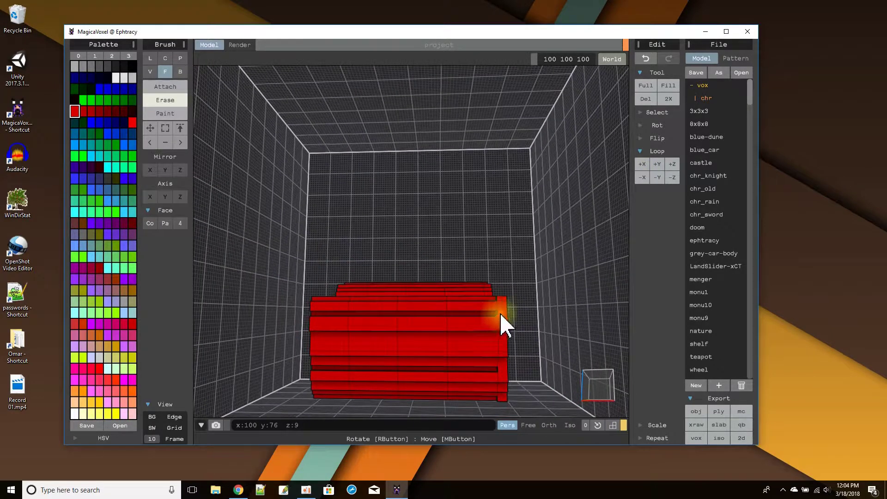
pyautogui.click(643, 179)
pyautogui.click(643, 178)
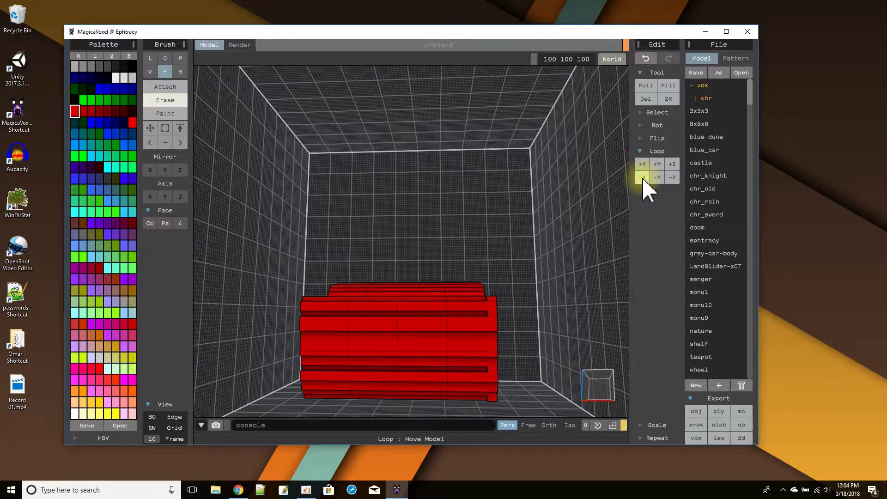
pyautogui.moveTo(495, 331); pyautogui.dragTo(553, 326, button='right')
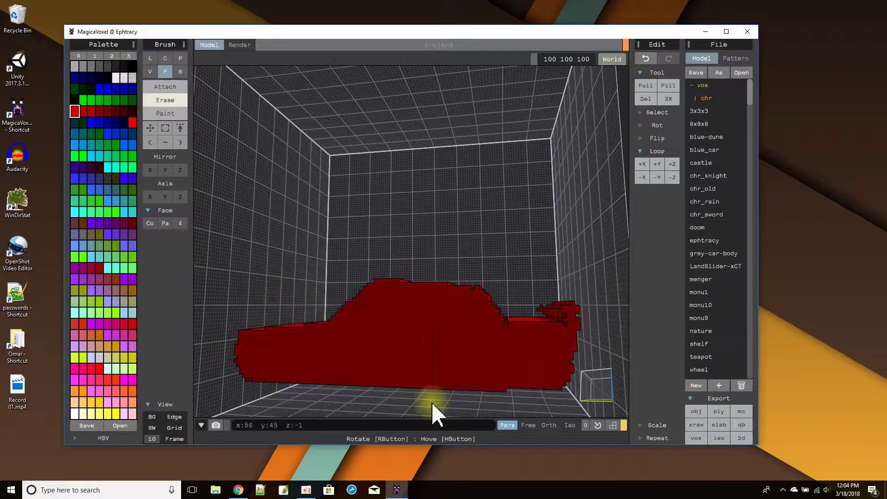
# Draw a red voxel trim line along the car's side with the Attach Line brush.
pyautogui.moveTo(345, 345); pyautogui.dragTo(346, 315, button='right')
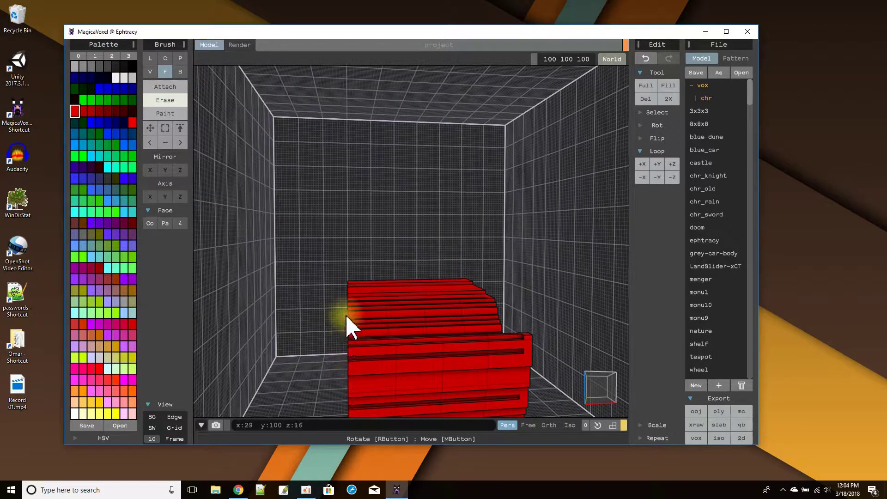
pyautogui.moveTo(345, 360); pyautogui.dragTo(414, 360, button='right')
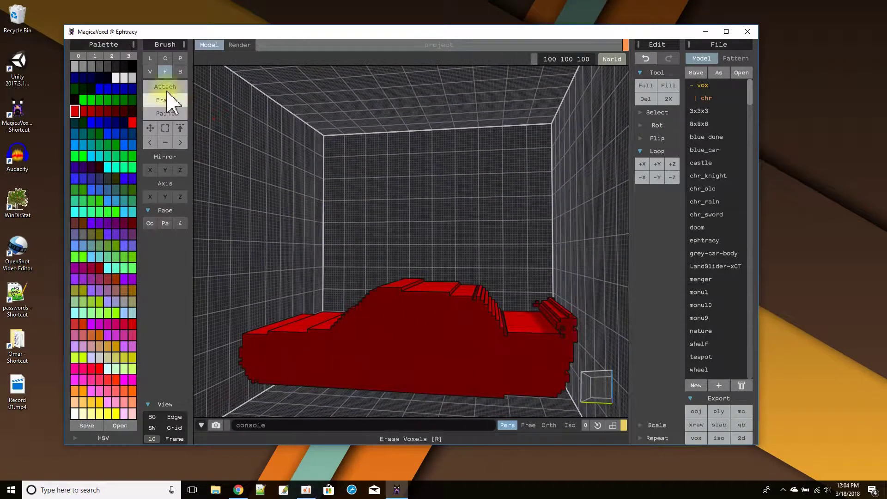
pyautogui.click(150, 59)
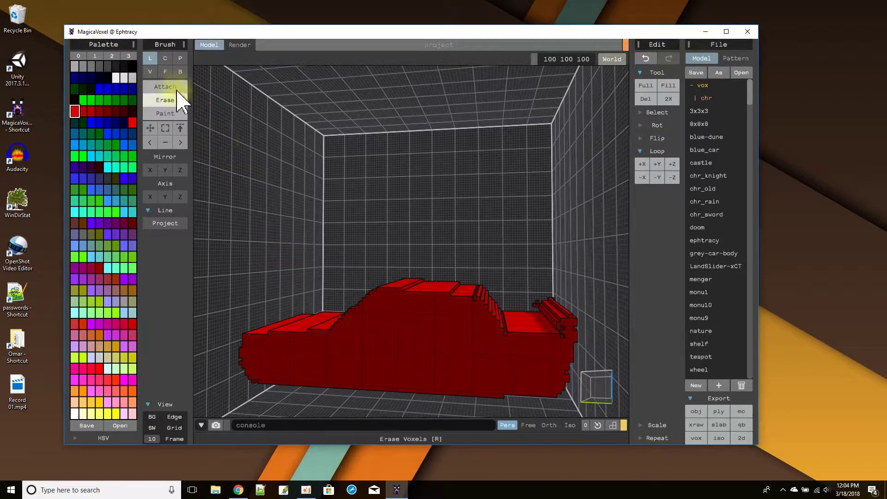
pyautogui.click(168, 87)
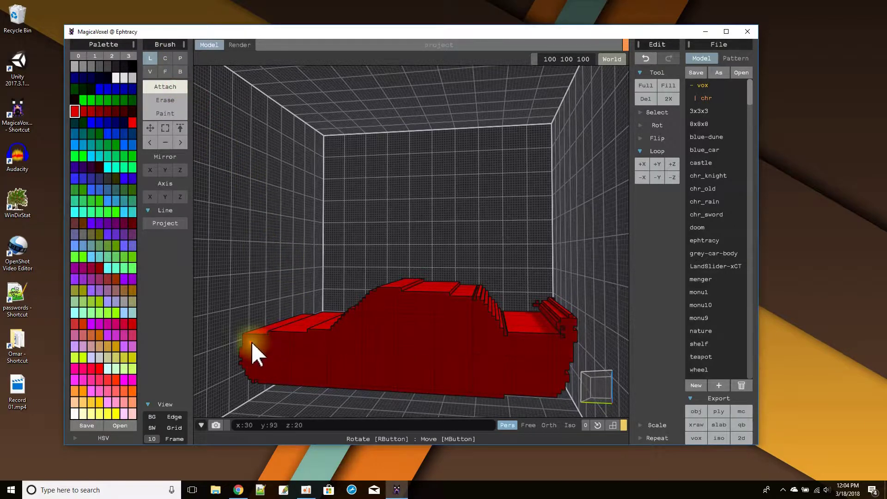
pyautogui.moveTo(251, 349)
pyautogui.mouseDown()
pyautogui.moveTo(400, 339)
pyautogui.moveTo(481, 348)
pyautogui.moveTo(553, 344)
pyautogui.moveTo(559, 367)
pyautogui.moveTo(550, 392)
pyautogui.moveTo(532, 394)
pyautogui.moveTo(274, 382)
pyautogui.moveTo(255, 378)
pyautogui.moveTo(248, 349)
pyautogui.mouseUp()
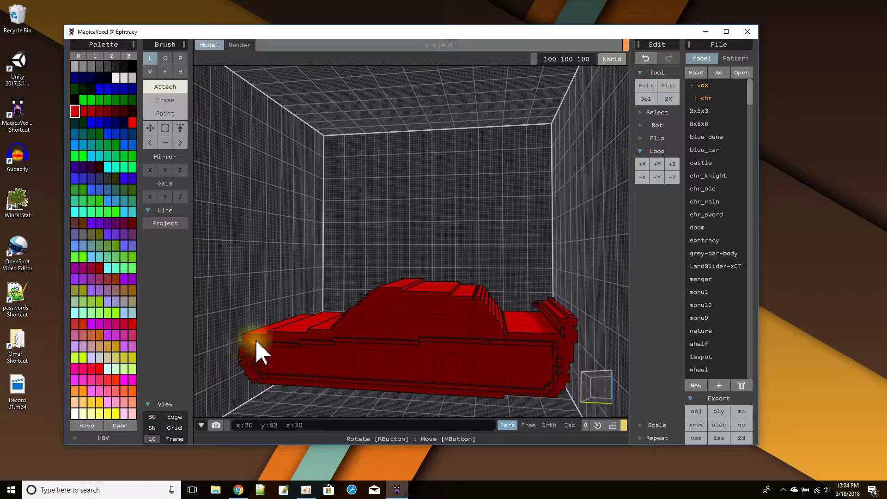
pyautogui.click(165, 71)
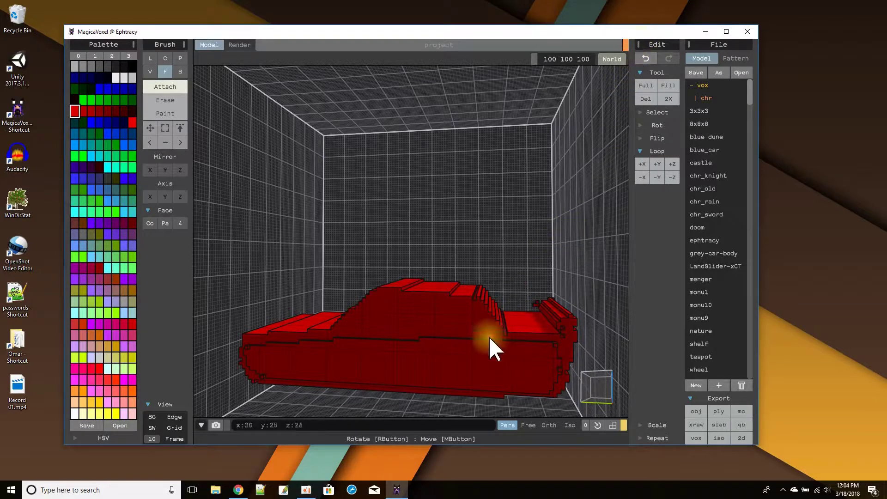
pyautogui.moveTo(493, 348); pyautogui.dragTo(476, 372, button='right')
# Undo the side extrusion and a trial one-layer end-face extrusion.
pyautogui.click(645, 58)
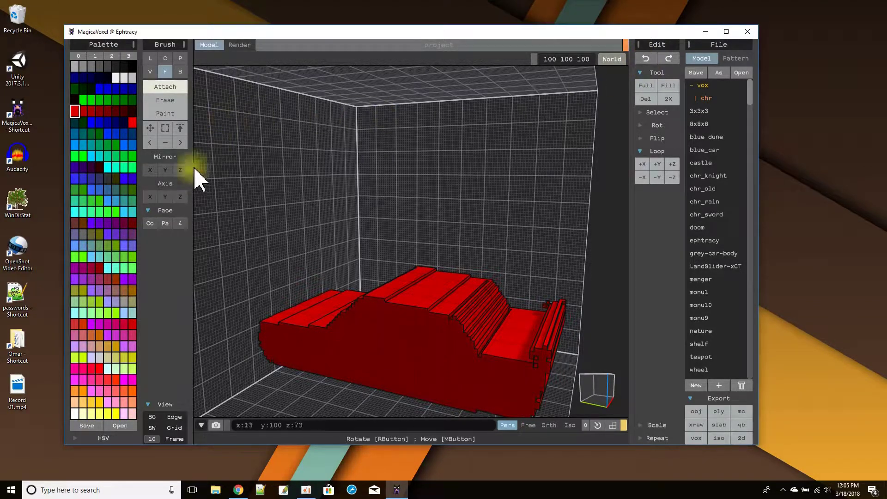
pyautogui.moveTo(425, 337); pyautogui.dragTo(394, 327, button='right')
pyautogui.moveTo(345, 352); pyautogui.dragTo(365, 352)
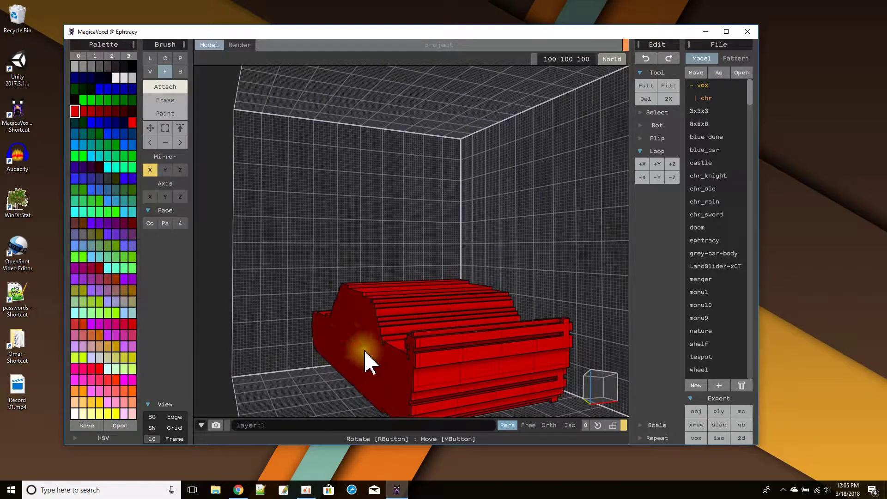
pyautogui.click(646, 58)
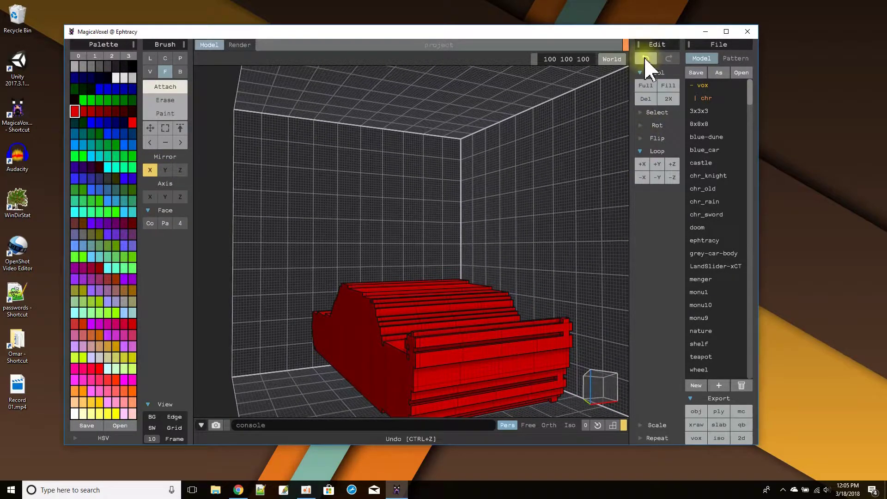
pyautogui.click(646, 59)
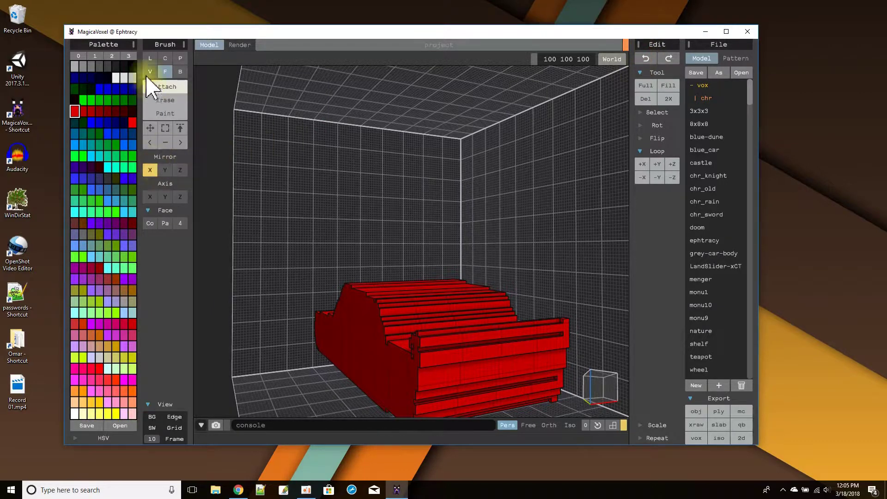
# Draw a trim line along the lower edge of the side panel with the Line brush.
pyautogui.click(150, 58)
pyautogui.moveTo(350, 343); pyautogui.dragTo(376, 351, button='right')
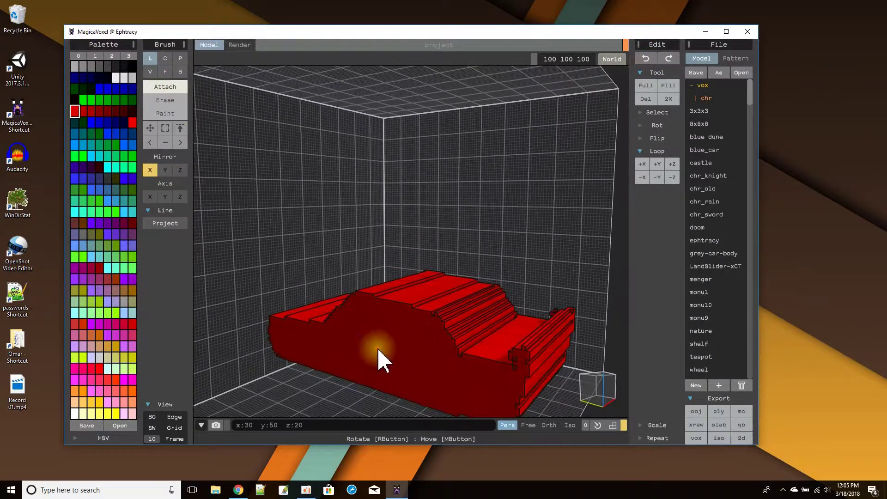
pyautogui.moveTo(279, 327)
pyautogui.mouseDown()
pyautogui.moveTo(454, 360)
pyautogui.moveTo(508, 393)
pyautogui.moveTo(490, 416)
pyautogui.moveTo(417, 411)
pyautogui.moveTo(341, 390)
pyautogui.moveTo(282, 350)
pyautogui.moveTo(275, 333)
pyautogui.moveTo(280, 342)
pyautogui.mouseUp()
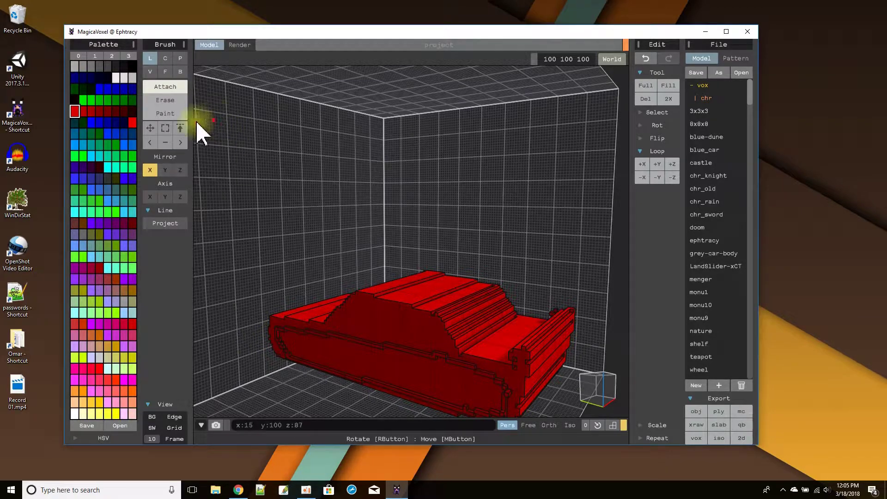
pyautogui.moveTo(507, 348)
pyautogui.mouseDown(button='right')
pyautogui.moveTo(422, 327)
pyautogui.moveTo(493, 337)
pyautogui.mouseUp(button='right')
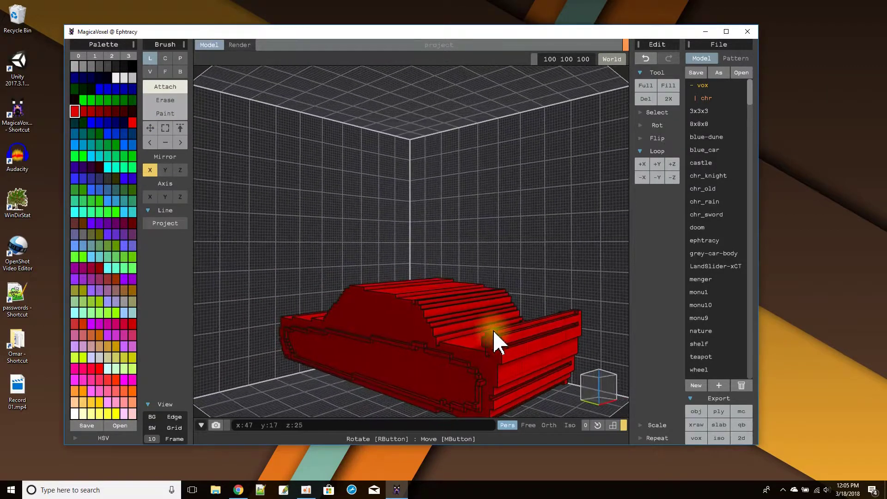
# Draw a second red trim line from front to rear beneath the first one.
pyautogui.click(149, 73)
pyautogui.click(161, 71)
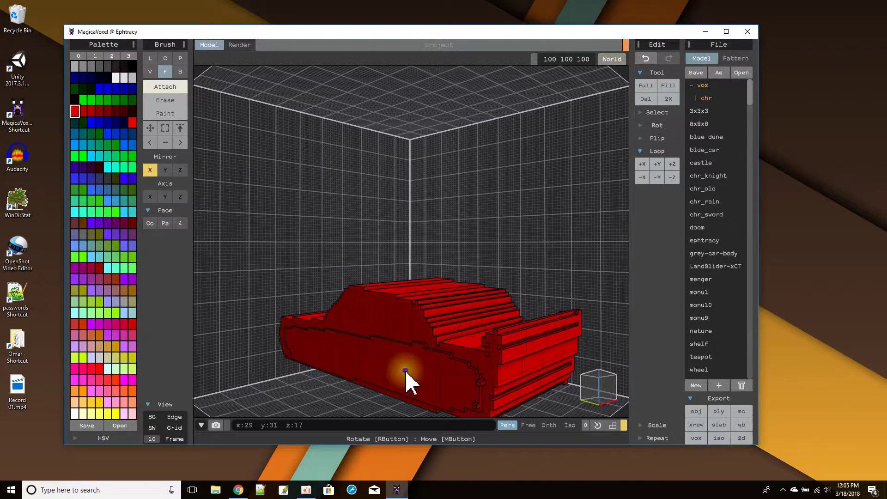
pyautogui.moveTo(406, 371)
pyautogui.mouseDown(button='right')
pyautogui.moveTo(359, 380)
pyautogui.moveTo(407, 384)
pyautogui.moveTo(345, 382)
pyautogui.moveTo(360, 389)
pyautogui.moveTo(437, 384)
pyautogui.moveTo(457, 367)
pyautogui.mouseUp(button='right')
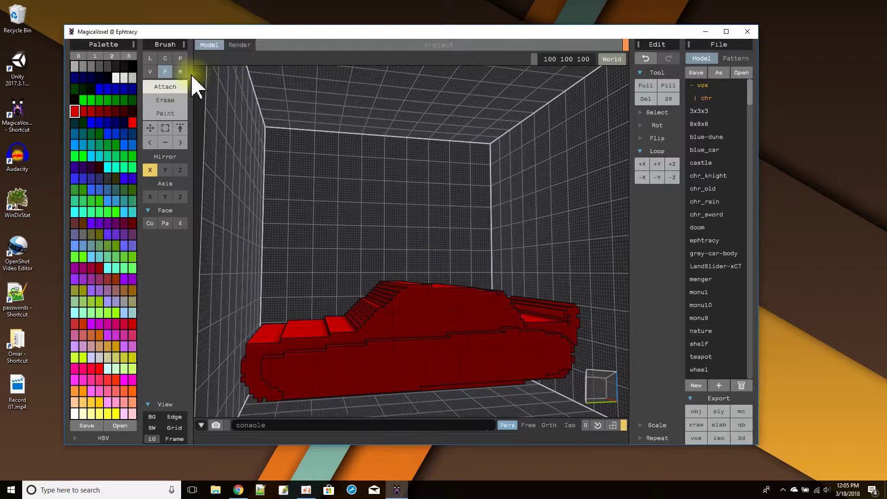
pyautogui.click(149, 60)
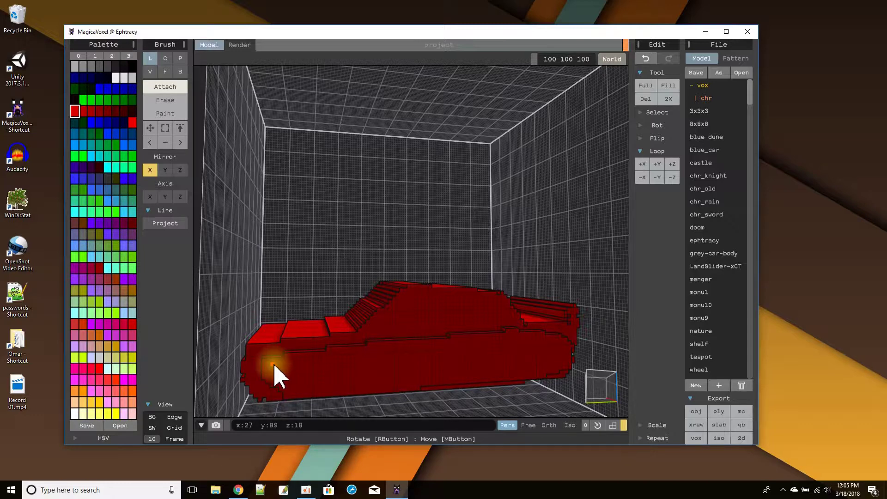
pyautogui.moveTo(275, 365)
pyautogui.mouseDown()
pyautogui.moveTo(507, 345)
pyautogui.moveTo(561, 349)
pyautogui.moveTo(562, 362)
pyautogui.moveTo(540, 379)
pyautogui.moveTo(531, 370)
pyautogui.moveTo(299, 394)
pyautogui.moveTo(274, 368)
pyautogui.moveTo(283, 366)
pyautogui.mouseUp()
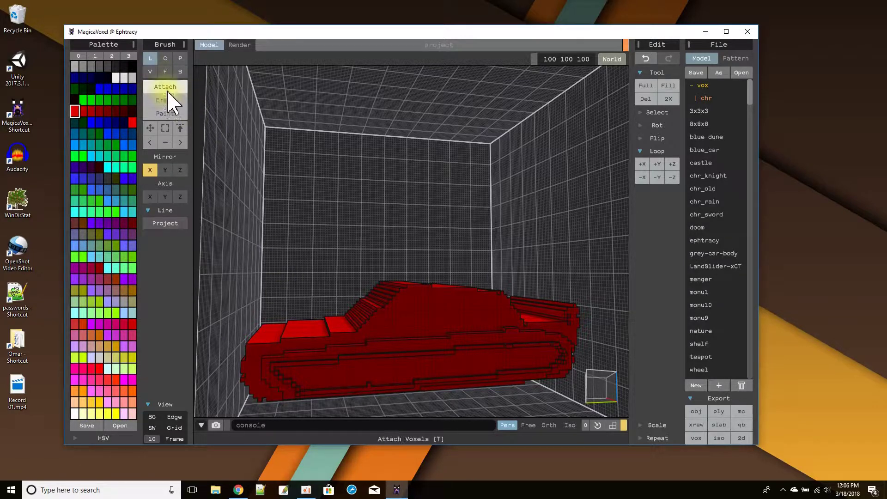
pyautogui.click(161, 72)
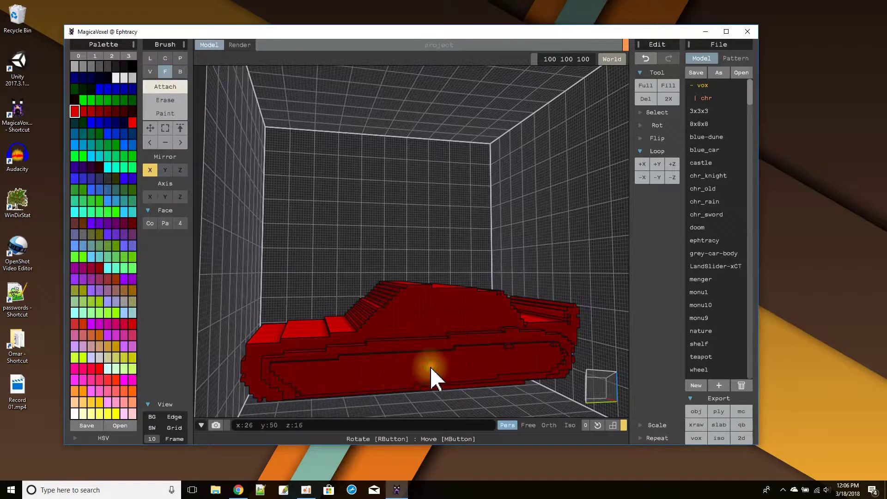
pyautogui.moveTo(432, 380)
pyautogui.mouseDown(button='right')
pyautogui.moveTo(398, 388)
pyautogui.moveTo(374, 372)
pyautogui.moveTo(345, 380)
pyautogui.moveTo(317, 372)
pyautogui.moveTo(419, 394)
pyautogui.moveTo(448, 375)
pyautogui.moveTo(387, 376)
pyautogui.moveTo(404, 389)
pyautogui.mouseUp(button='right')
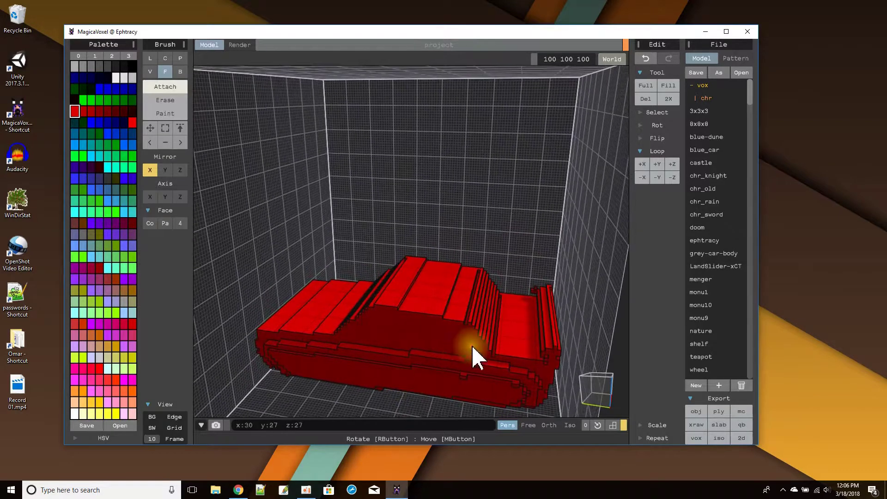
# Select the Box brush in Erase mode and orbit around the car's roof.
pyautogui.scroll(5, 473, 347)
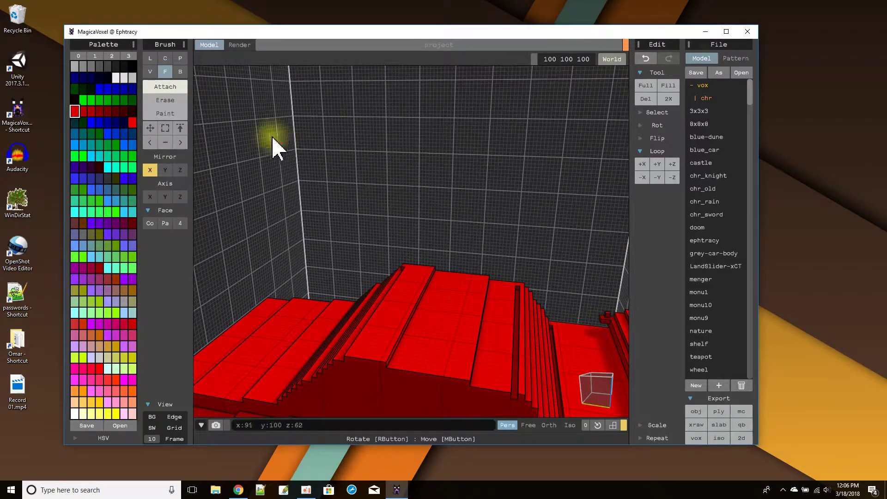
pyautogui.click(180, 71)
pyautogui.click(167, 99)
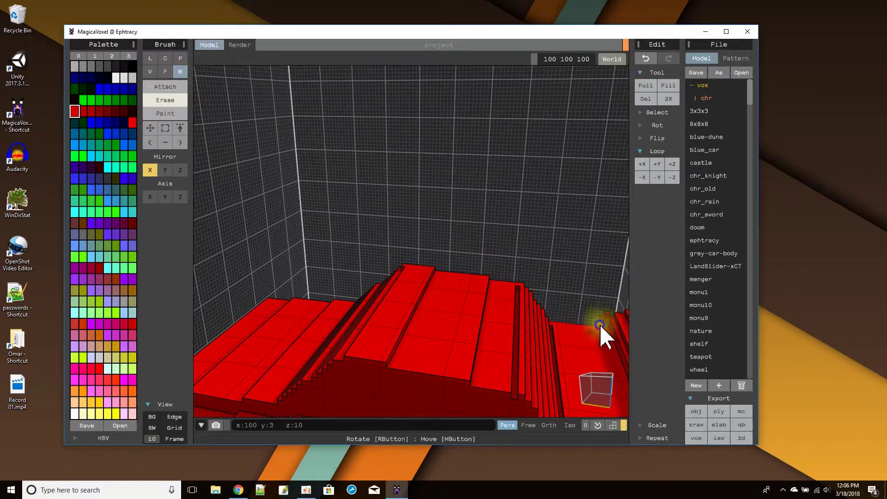
pyautogui.scroll(-3, 601, 326)
pyautogui.scroll(3, 600, 336)
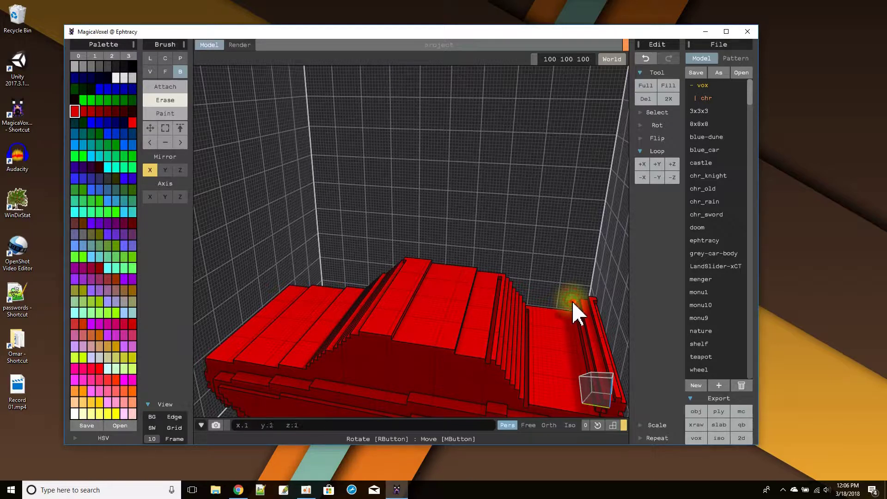
pyautogui.moveTo(567, 323); pyautogui.dragTo(601, 312, button='right')
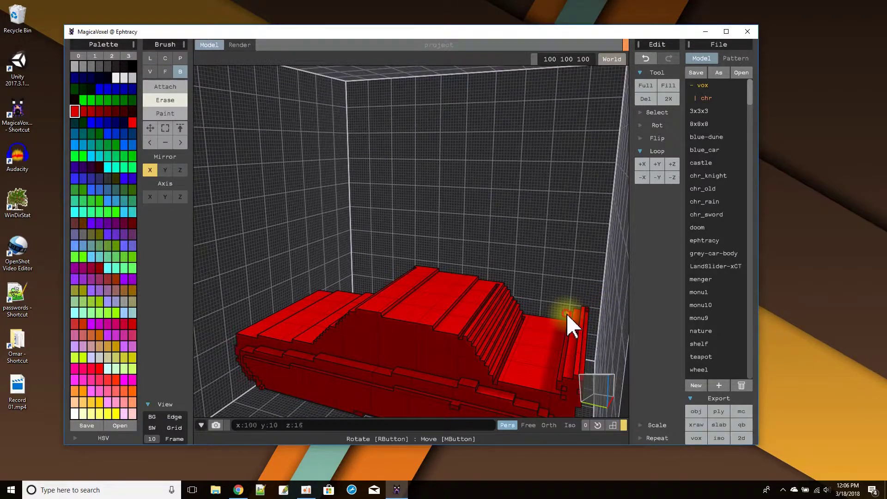
pyautogui.moveTo(569, 323); pyautogui.dragTo(534, 303, button='right')
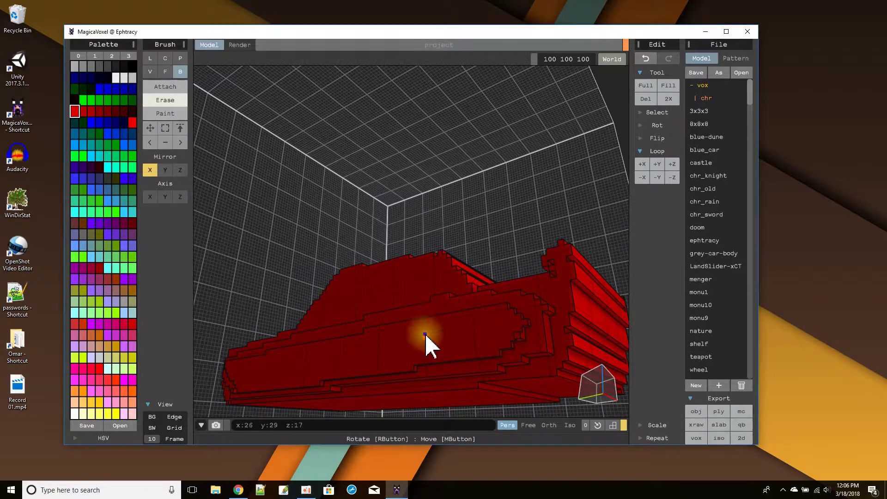
pyautogui.moveTo(425, 337); pyautogui.dragTo(461, 336, button='right')
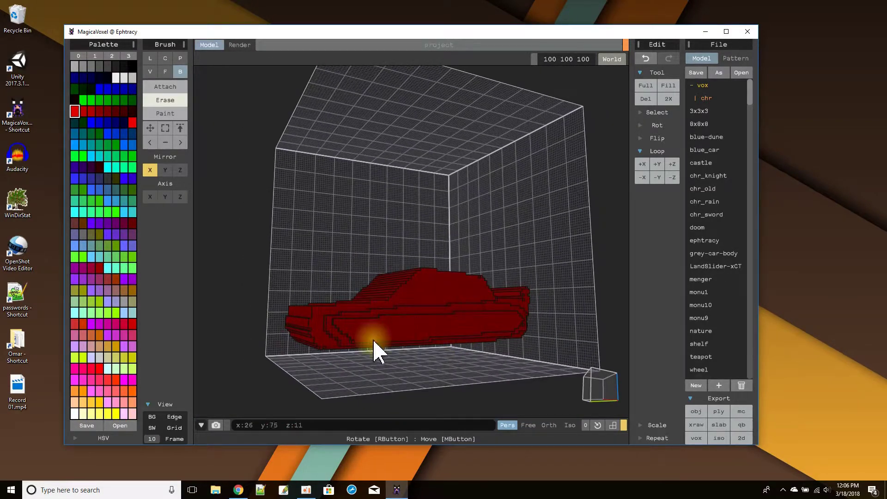
# Set the V brush to a sphere shape with size 15.
pyautogui.click(151, 72)
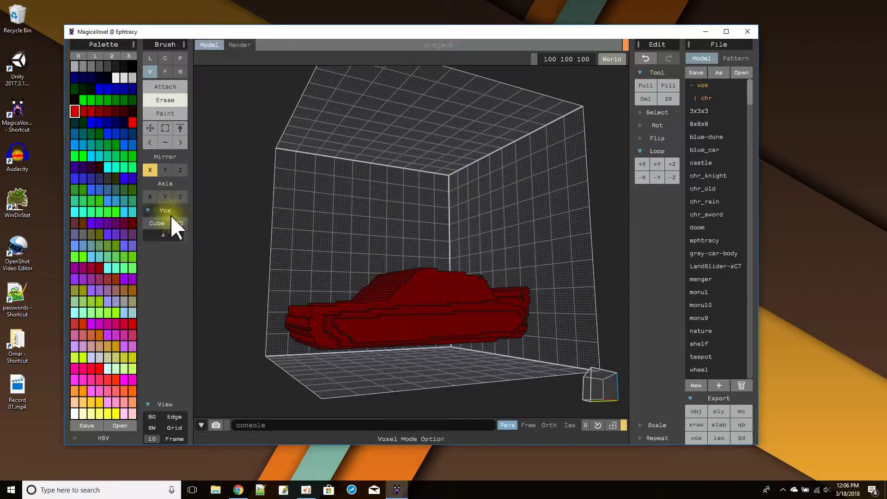
pyautogui.click(160, 224)
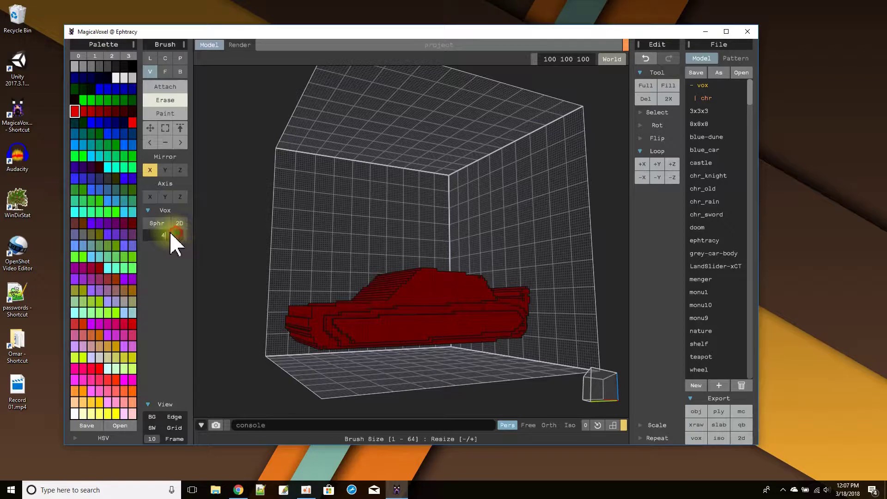
pyautogui.click(162, 235)
pyautogui.doubleClick(162, 235)
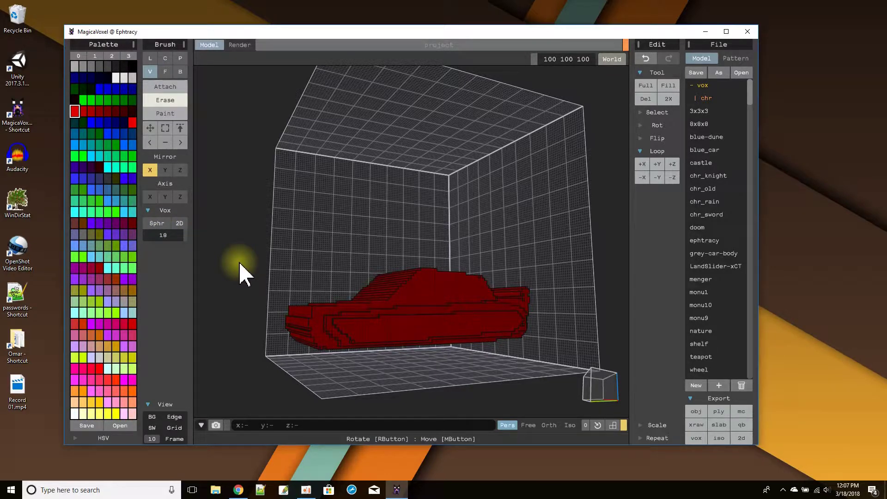
# Stamp a dark grey sphere at the front wheel position in Attach mode.
pyautogui.click(107, 66)
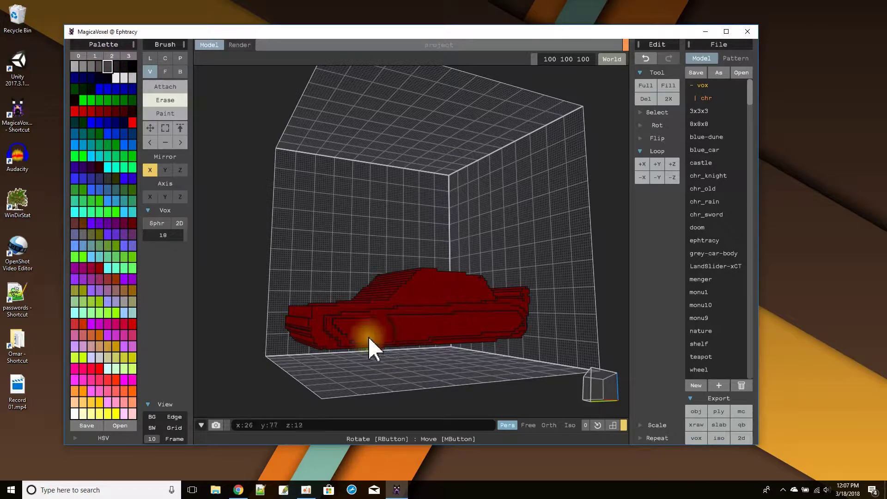
pyautogui.click(168, 88)
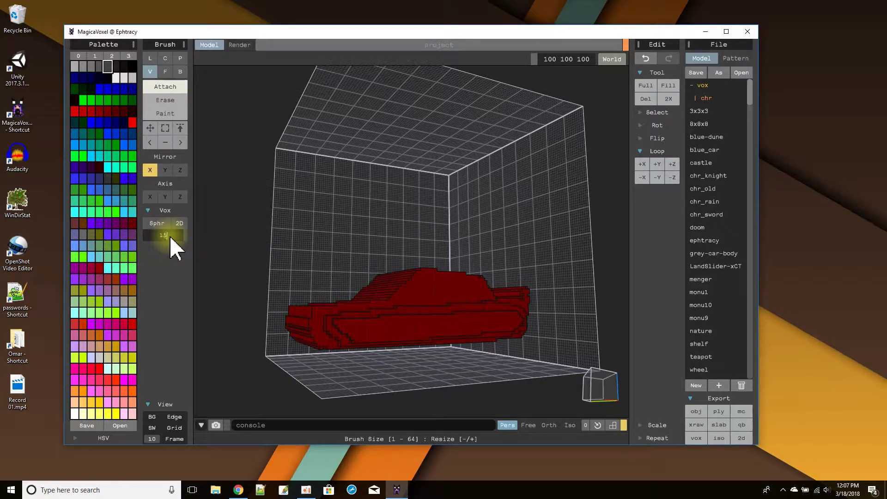
pyautogui.scroll(2, 375, 344)
pyautogui.click(375, 356)
pyautogui.moveTo(375, 365); pyautogui.dragTo(338, 369, button='right')
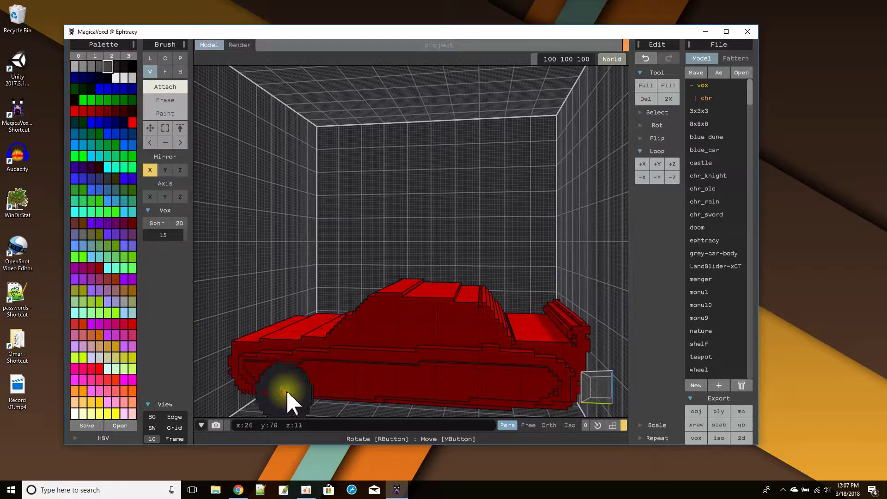
pyautogui.moveTo(287, 392)
pyautogui.mouseDown(button='right')
pyautogui.moveTo(323, 390)
pyautogui.moveTo(300, 383)
pyautogui.mouseUp(button='right')
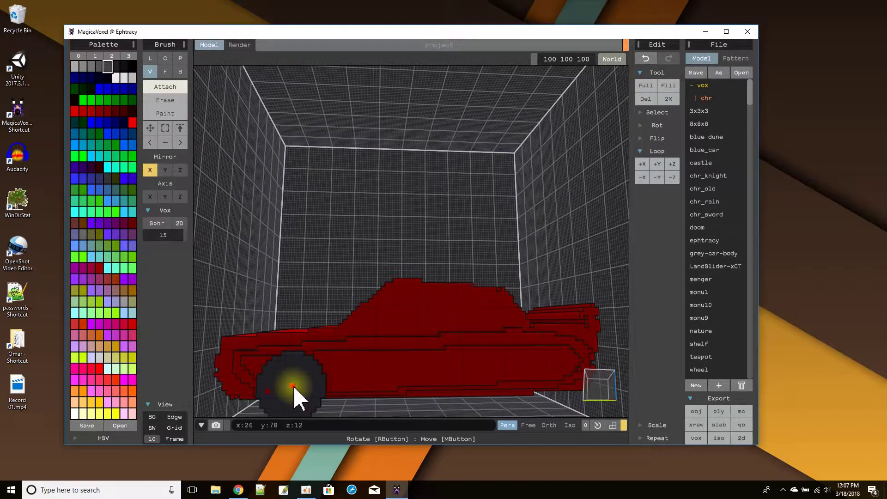
pyautogui.click(295, 389)
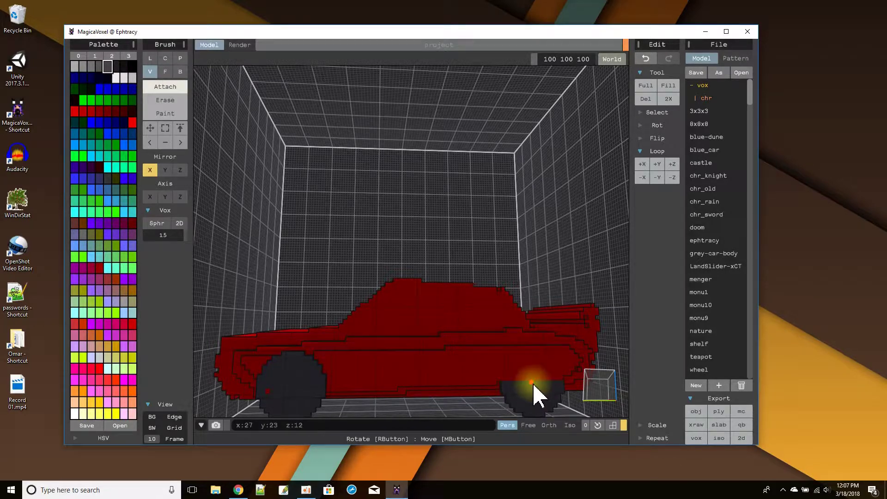
pyautogui.click(162, 237)
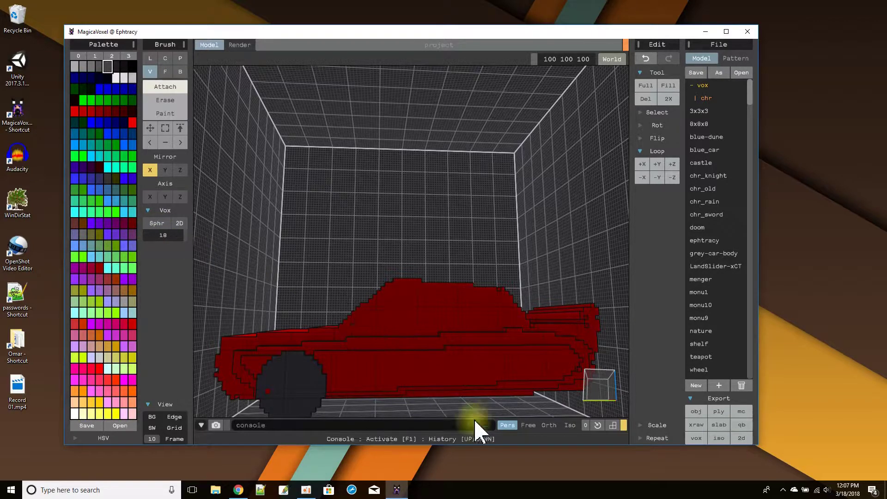
pyautogui.moveTo(503, 410); pyautogui.dragTo(499, 390, button='right')
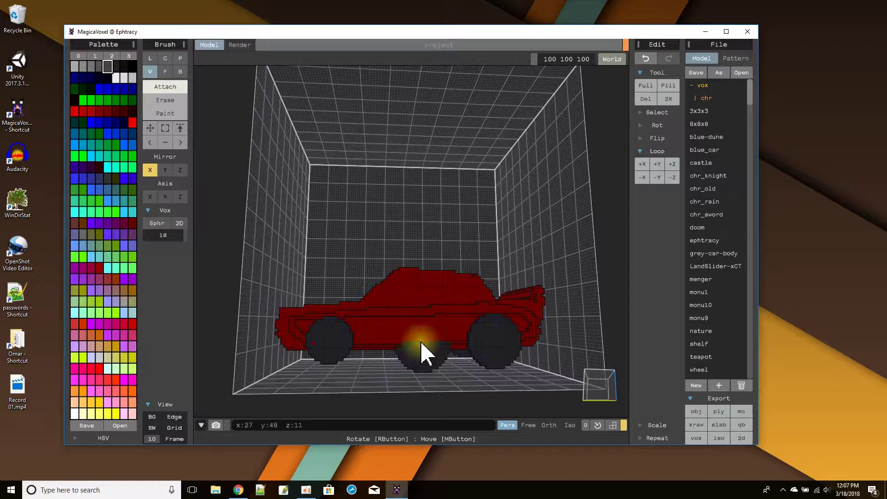
pyautogui.moveTo(478, 289); pyautogui.dragTo(471, 351, button='right')
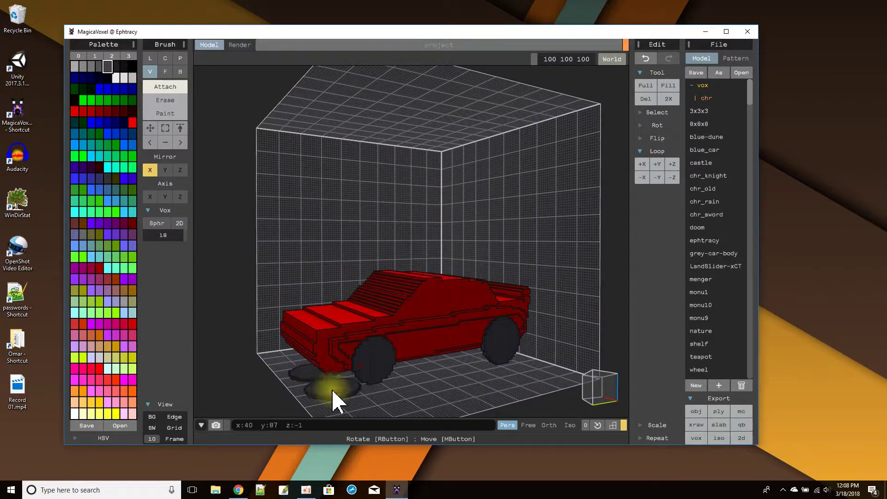
pyautogui.moveTo(333, 396); pyautogui.dragTo(332, 372, button='right')
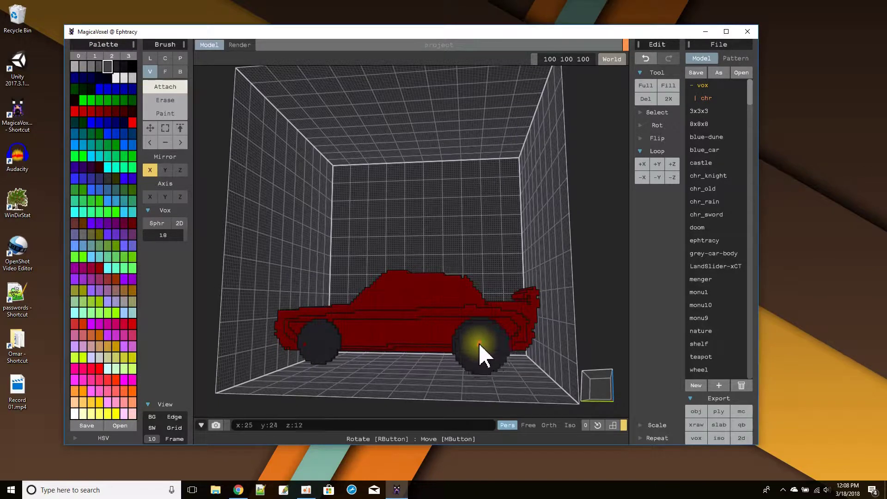
# Switch the brush to Face mode and orbit to inspect the car from above and below.
pyautogui.click(165, 71)
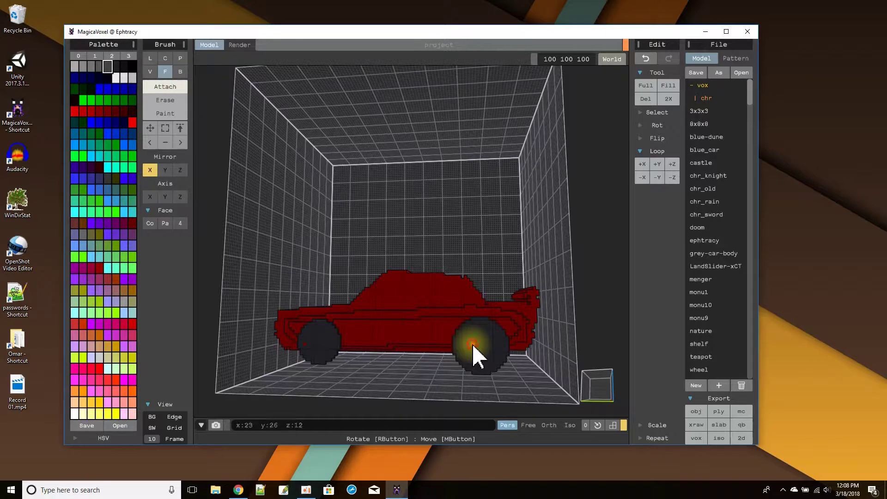
pyautogui.moveTo(476, 355); pyautogui.dragTo(515, 373, button='right')
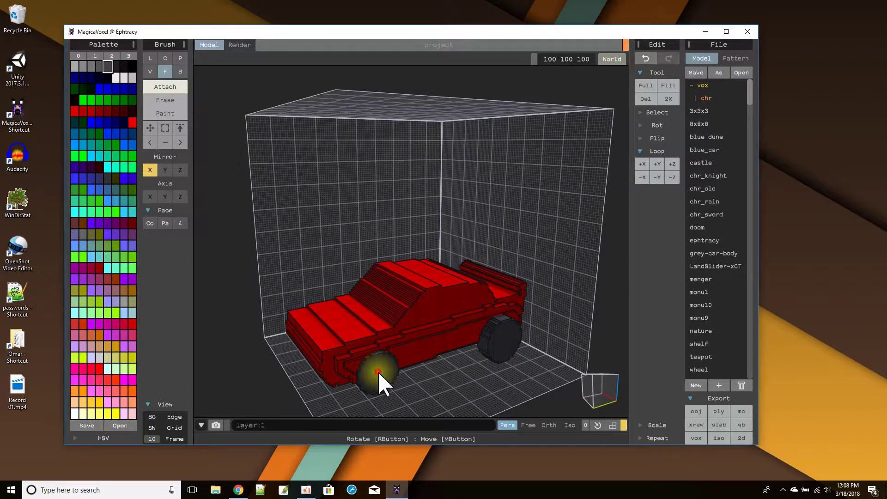
pyautogui.moveTo(388, 384); pyautogui.dragTo(388, 360, button='right')
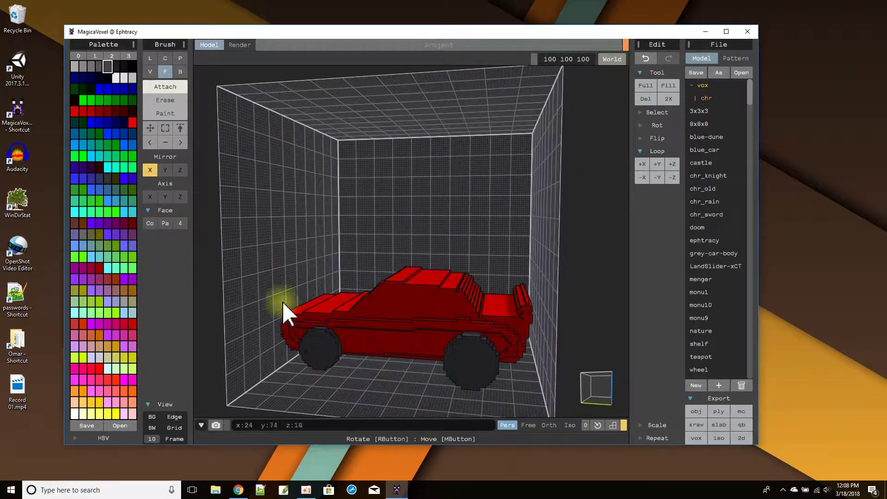
# Choose grey in voxel mode with brush size 10 to stamp hubcaps on both wheels.
pyautogui.click(75, 67)
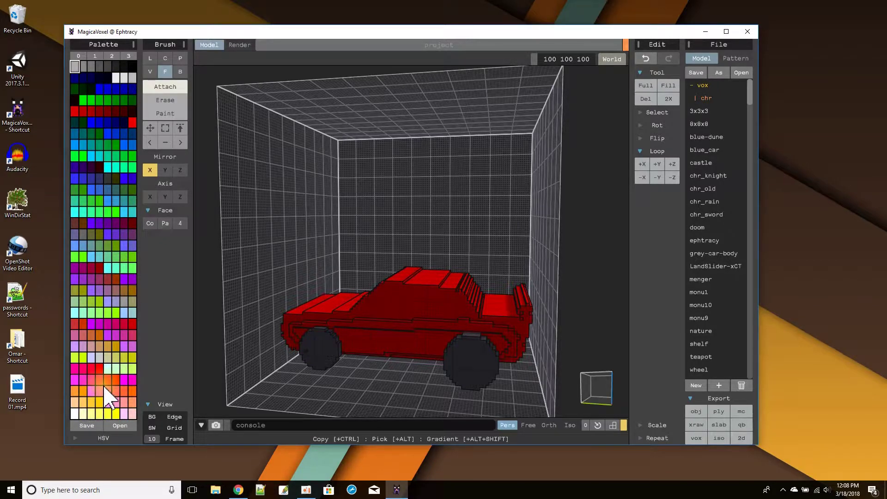
pyautogui.click(149, 71)
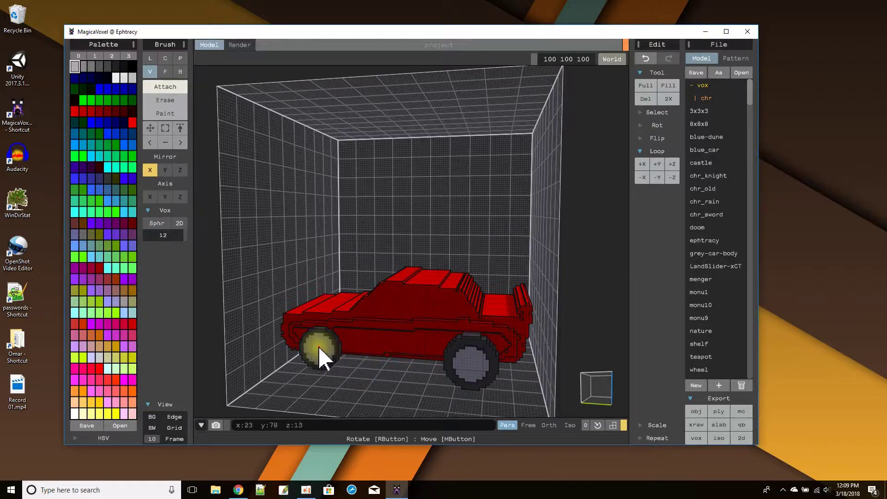
pyautogui.click(177, 234)
pyautogui.moveTo(475, 287)
pyautogui.mouseDown(button='right')
pyautogui.moveTo(416, 242)
pyautogui.moveTo(461, 226)
pyautogui.moveTo(436, 253)
pyautogui.mouseUp(button='right')
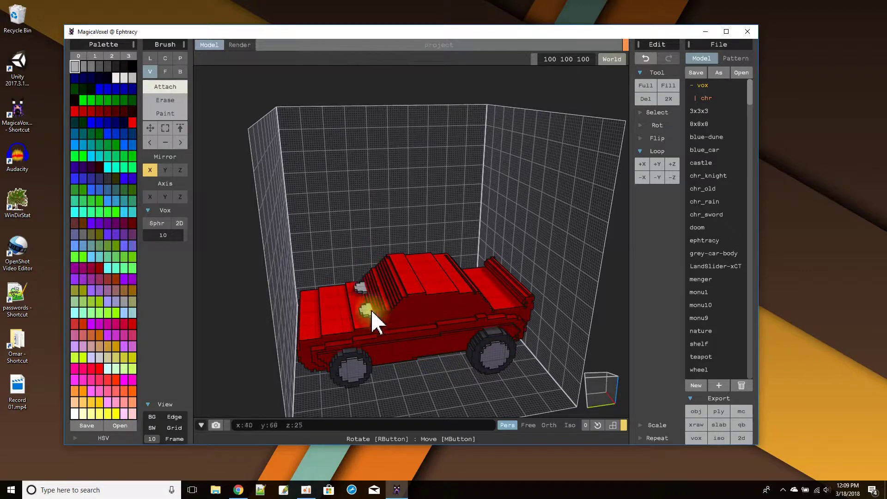
# Pick pale white and a size-5 brush to add two headlights on the car front.
pyautogui.moveTo(373, 300); pyautogui.dragTo(398, 297, button='right')
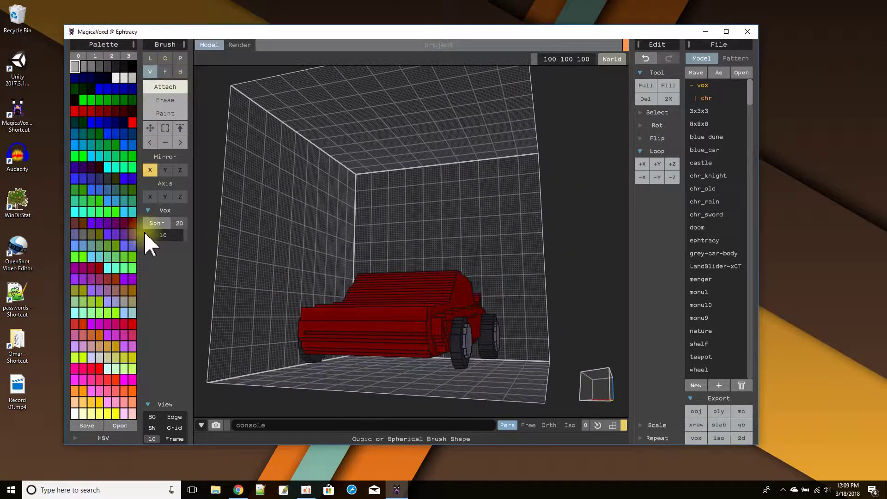
pyautogui.click(116, 78)
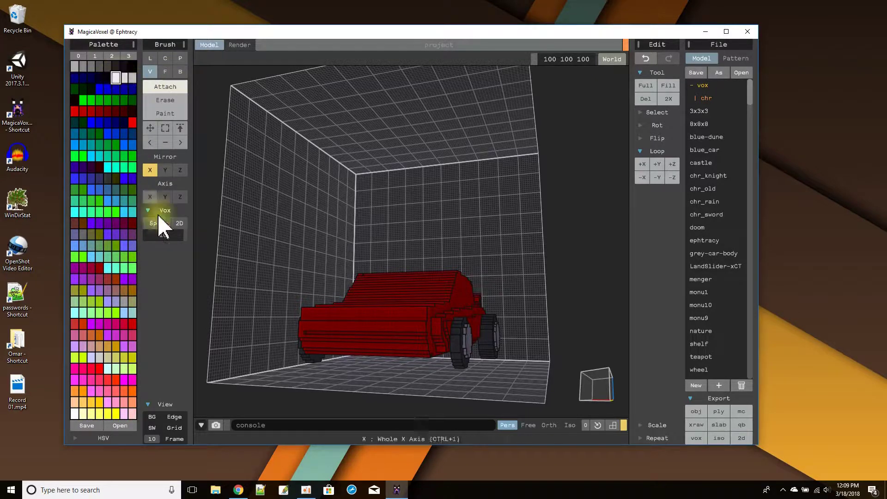
pyautogui.click(175, 235)
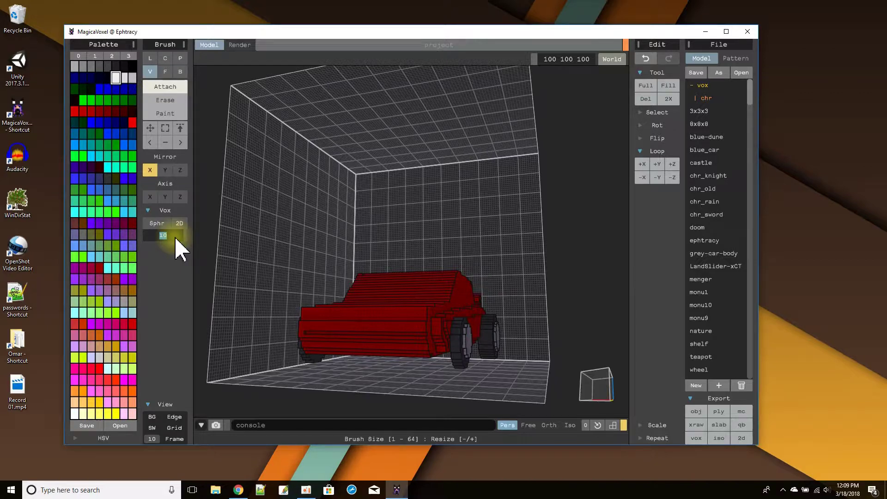
pyautogui.write('6')
pyautogui.press('Return')
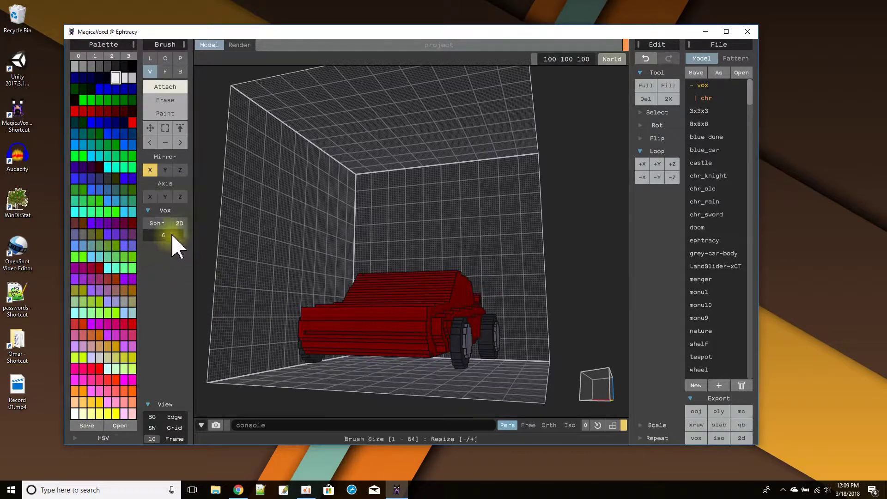
pyautogui.click(162, 236)
pyautogui.write('5')
pyautogui.press('Return')
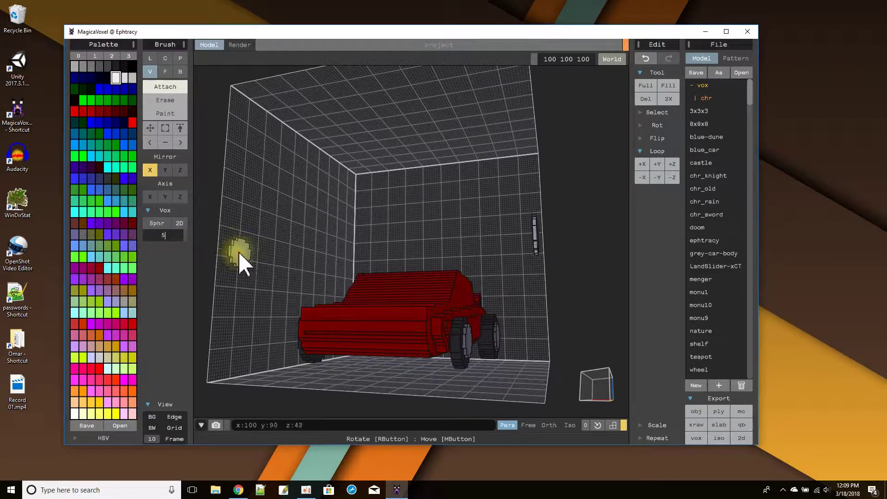
pyautogui.moveTo(331, 326); pyautogui.dragTo(363, 352, button='right')
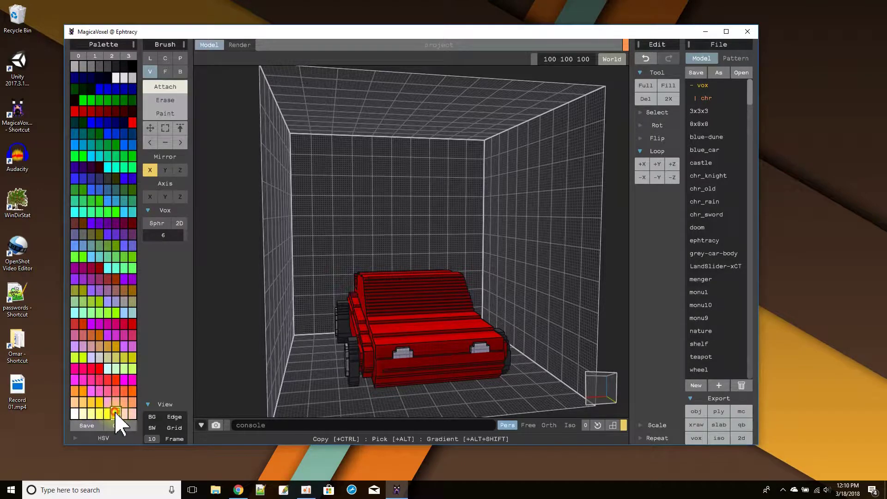
# Switch to a cube brush and try yellow voxels on the front, undoing the misplaced attempt.
pyautogui.click(163, 224)
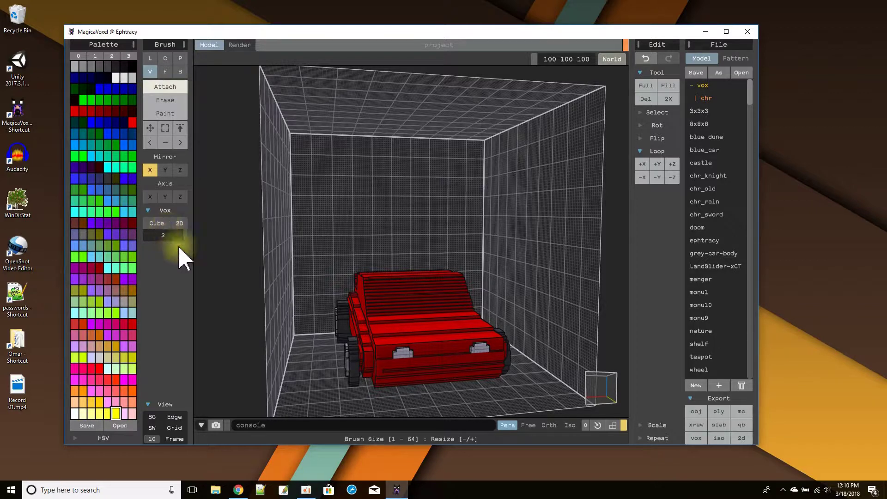
pyautogui.click(387, 376)
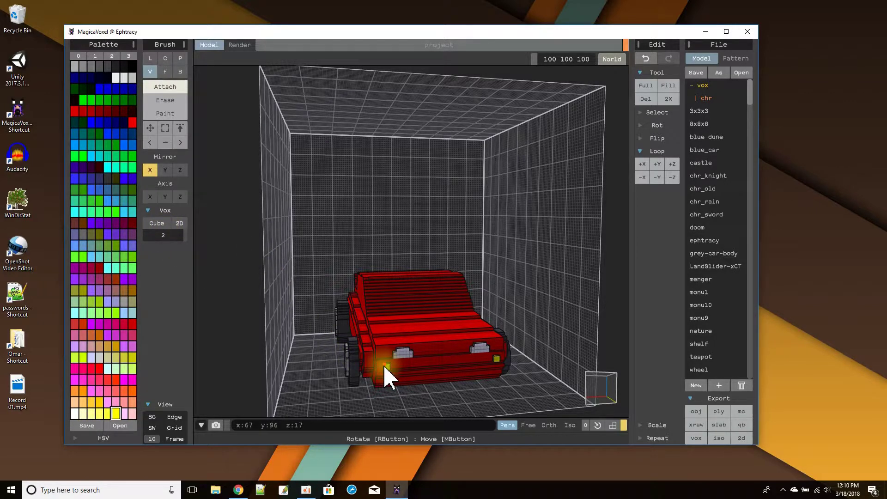
pyautogui.hotkey('ctrl', 'z')
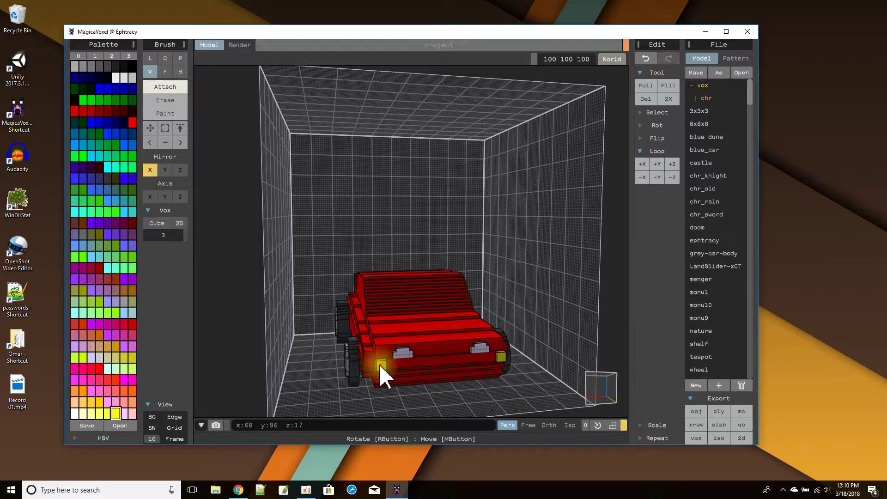
pyautogui.moveTo(380, 362); pyautogui.dragTo(408, 366, button='right')
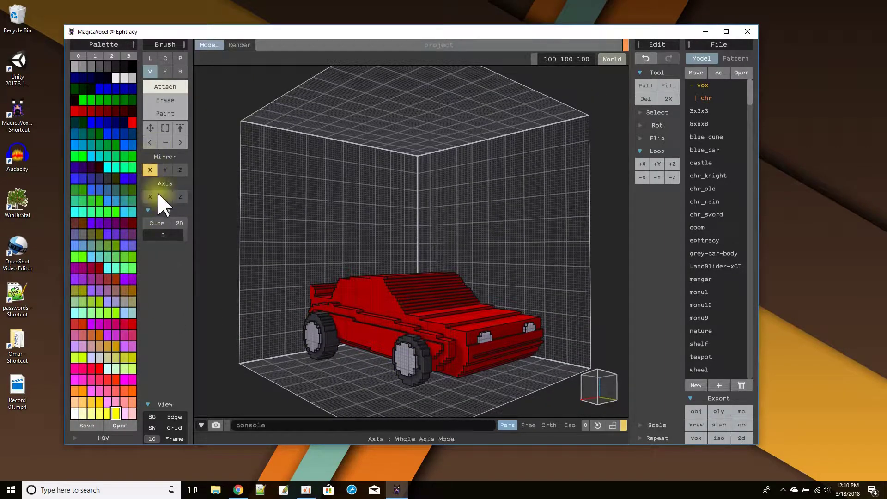
# Add mirrored yellow turn signals to the car's rear corners.
pyautogui.click(180, 223)
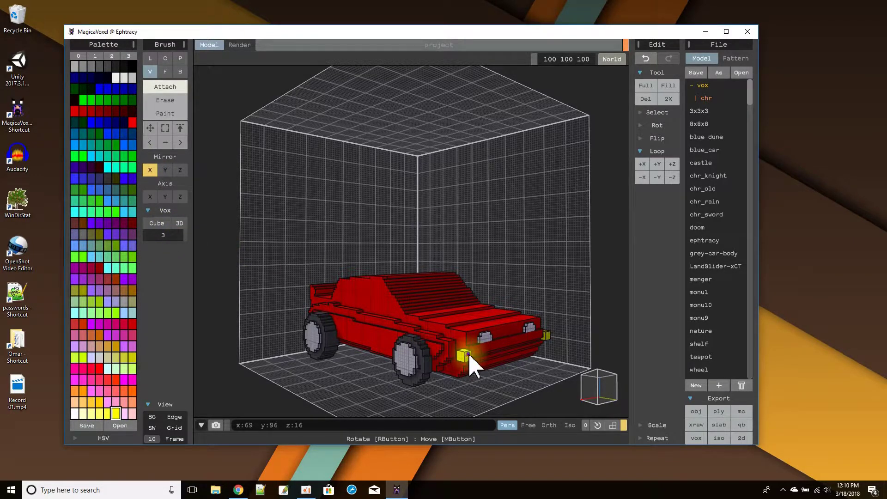
pyautogui.moveTo(473, 367); pyautogui.dragTo(455, 372, button='right')
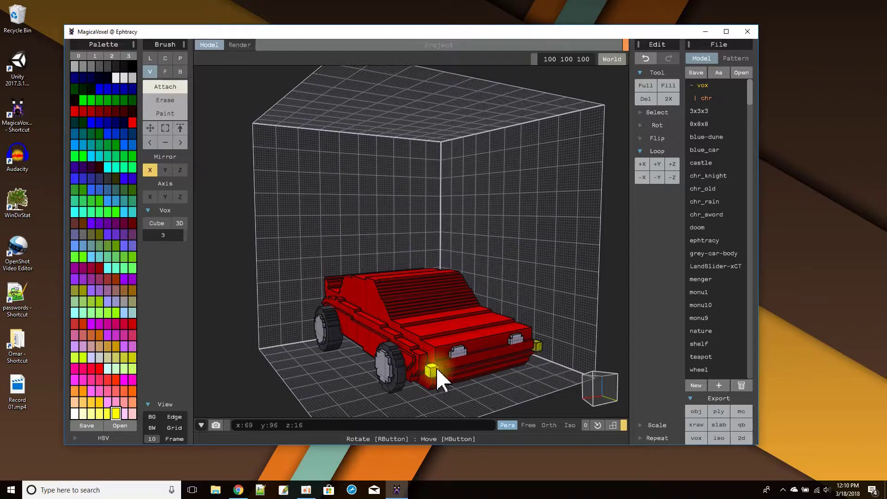
pyautogui.click(178, 225)
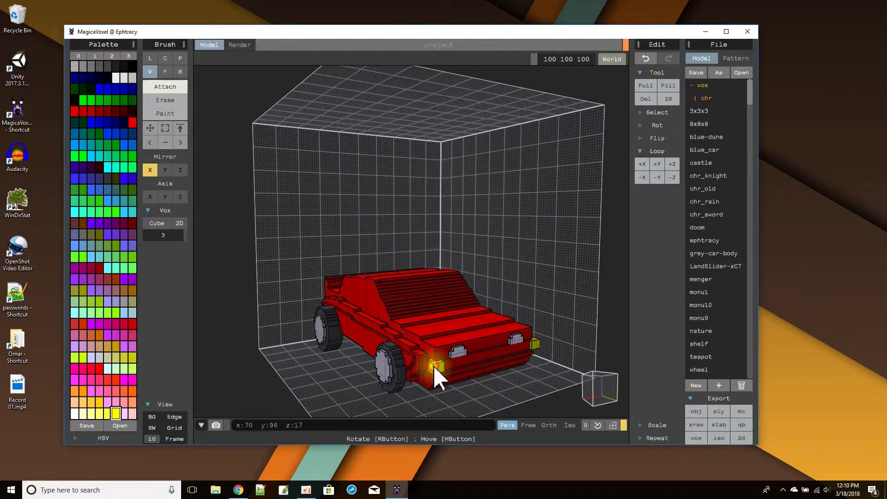
pyautogui.moveTo(491, 365); pyautogui.dragTo(311, 359, button='right')
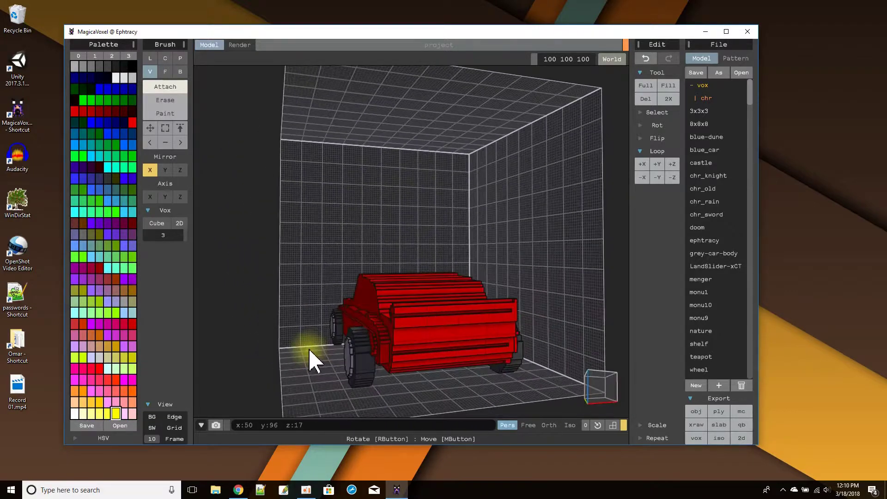
pyautogui.click(396, 346)
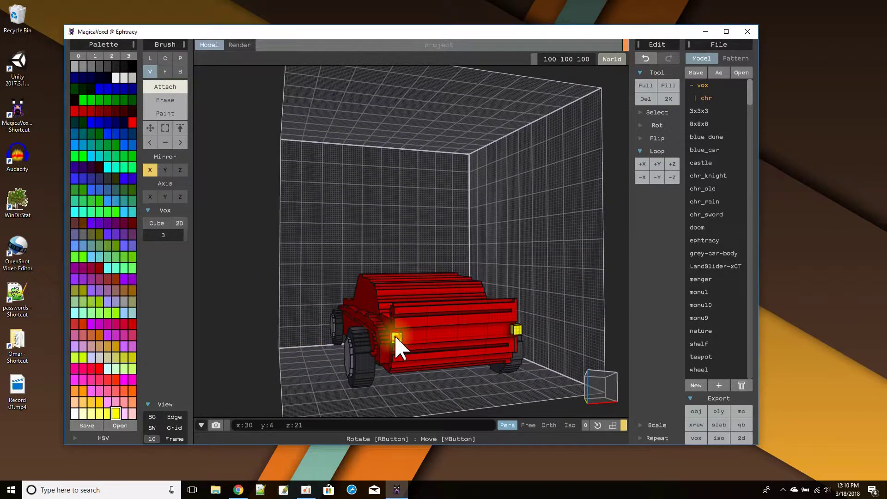
pyautogui.moveTo(396, 346); pyautogui.dragTo(422, 356, button='right')
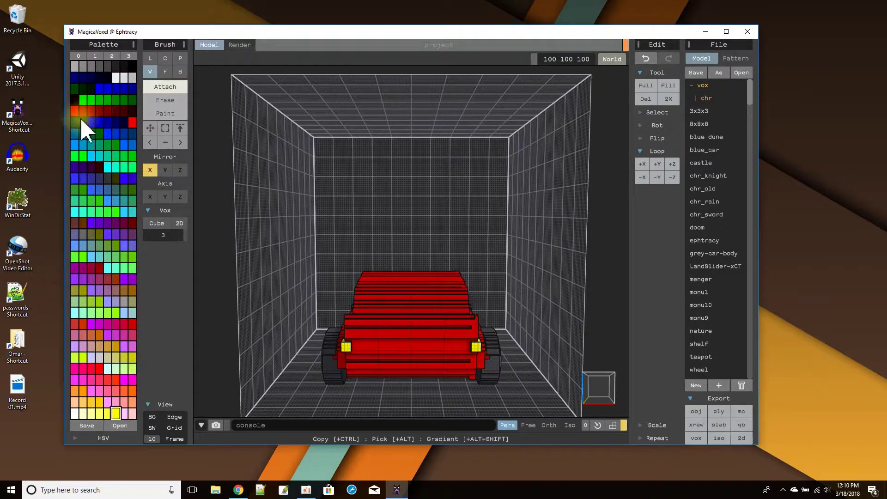
# Pick dark red with a sphere brush and add mirrored tail lights to the rear.
pyautogui.moveTo(75, 114); pyautogui.dragTo(131, 121)
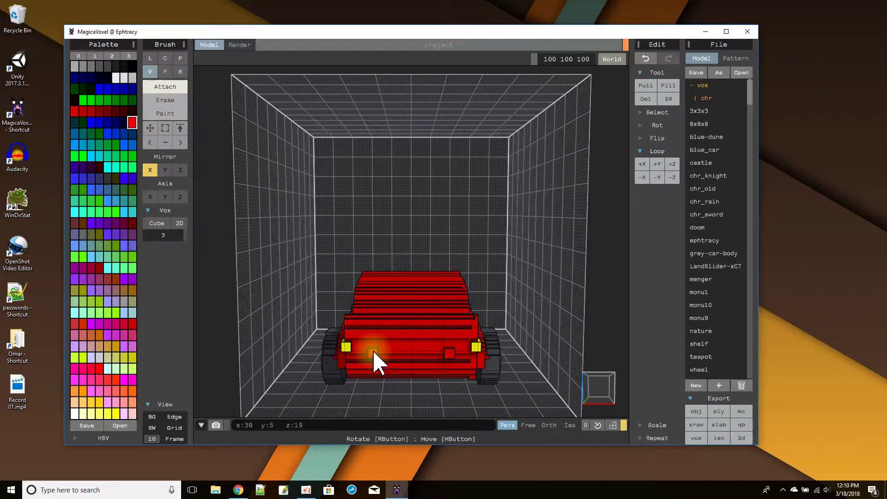
pyautogui.click(100, 112)
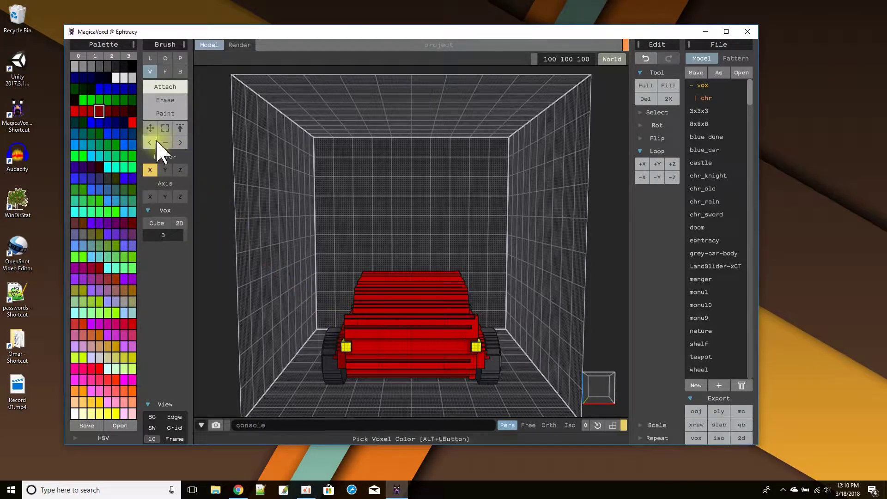
pyautogui.click(107, 113)
pyautogui.click(164, 235)
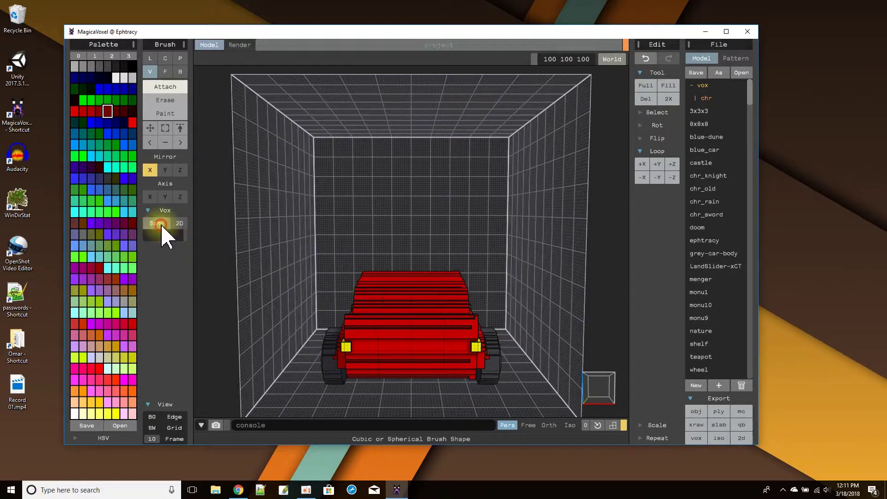
pyautogui.click(157, 224)
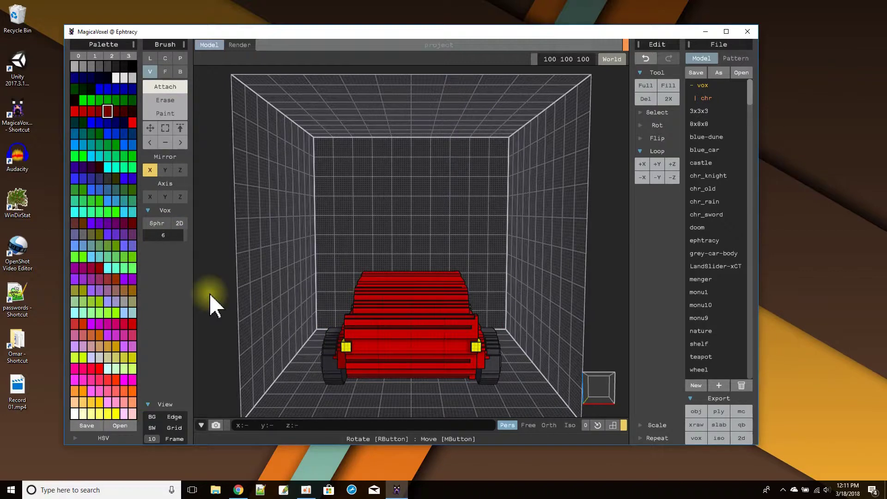
pyautogui.click(378, 352)
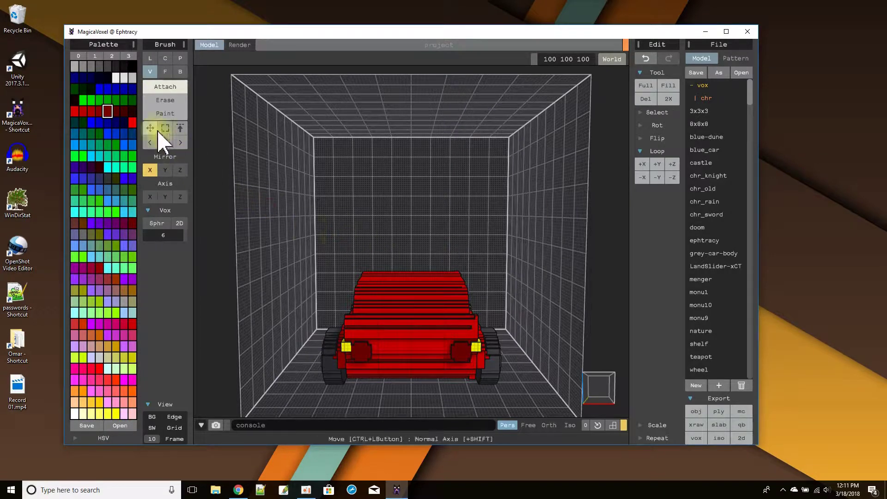
# Select red as the drawing colour and set the brush size to 3.
pyautogui.click(83, 115)
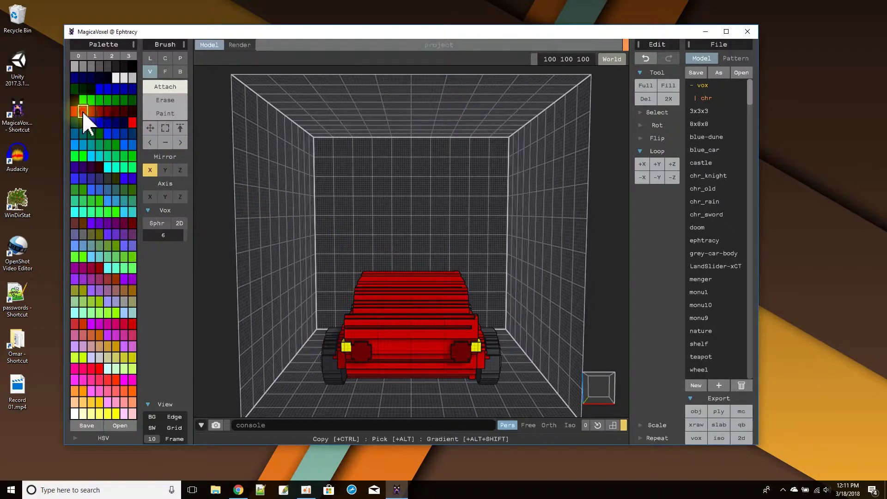
pyautogui.click(132, 122)
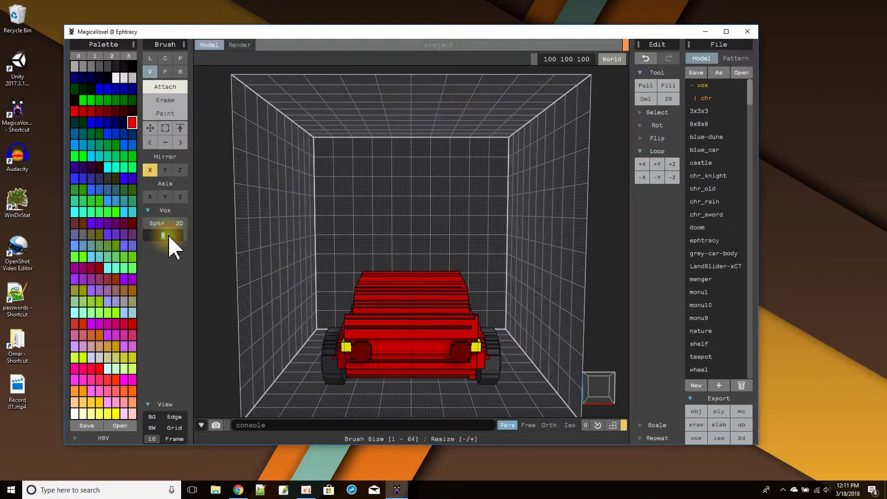
pyautogui.write('3')
pyautogui.press('Return')
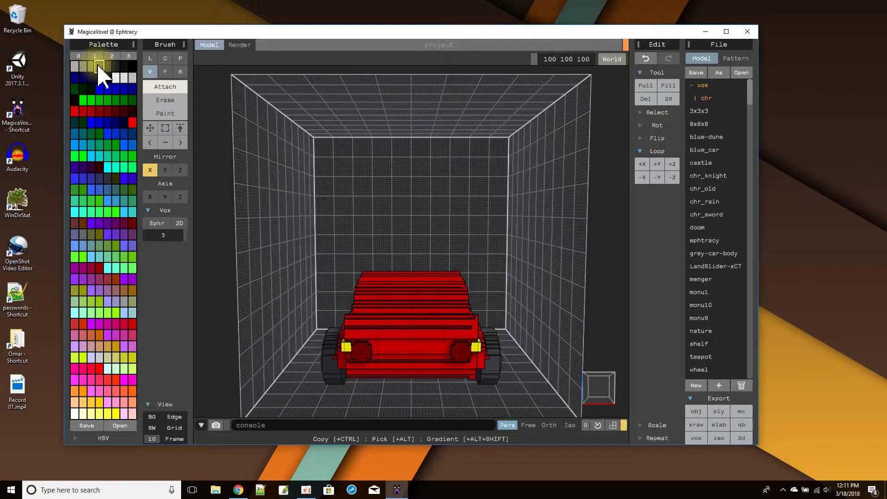
# Add a mirrored grey bumper plate with a cube brush in the first grey shade.
pyautogui.click(390, 356)
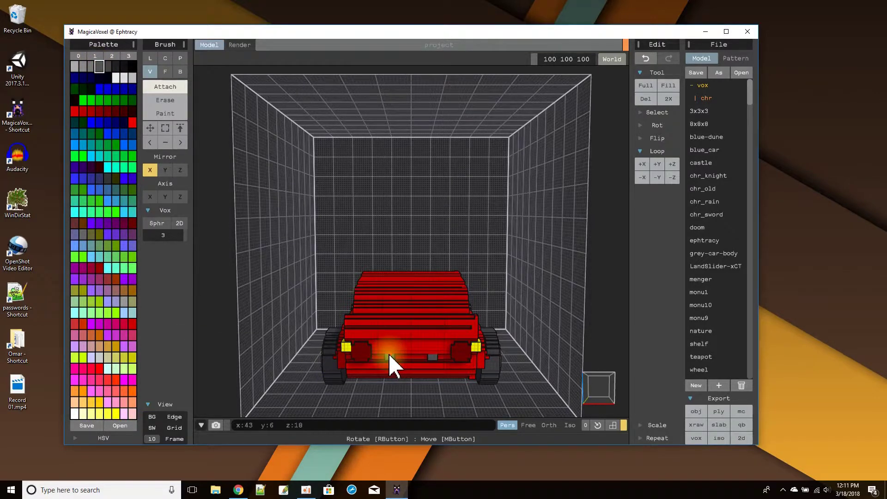
pyautogui.click(84, 68)
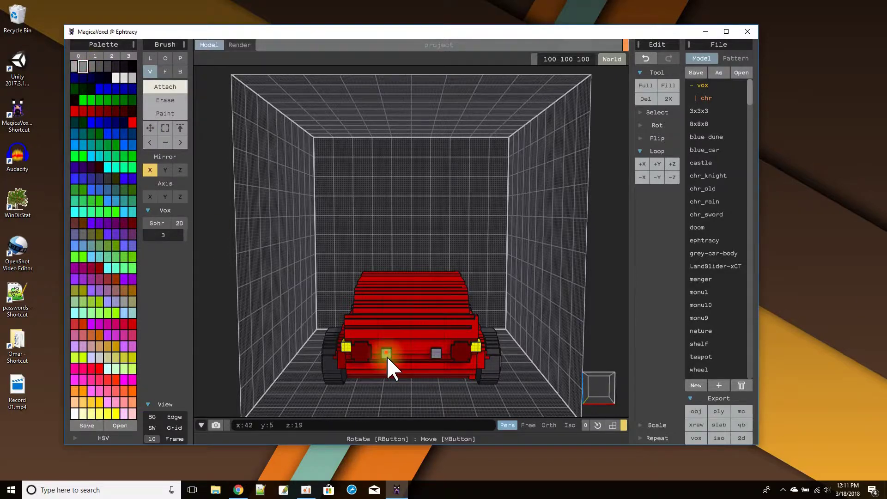
pyautogui.click(74, 67)
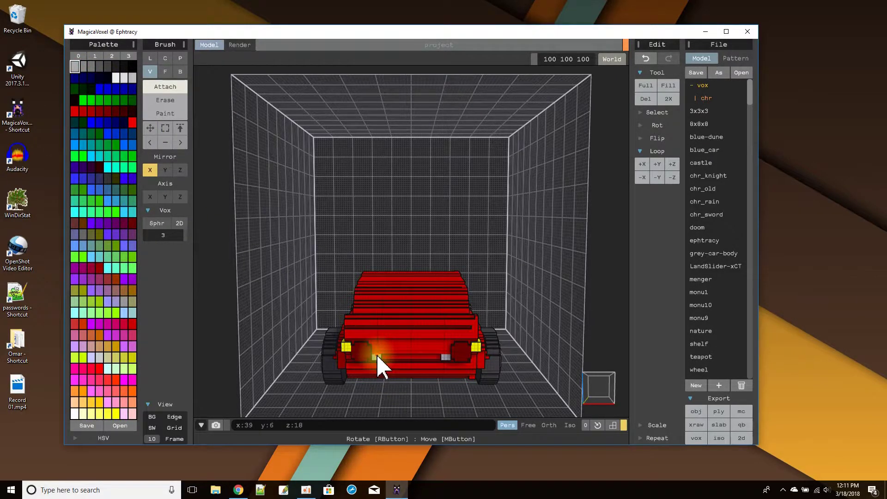
pyautogui.click(158, 223)
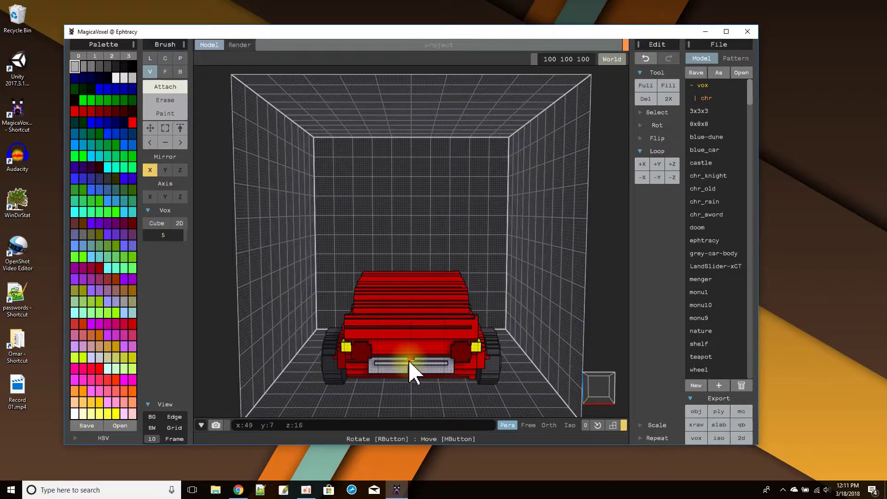
pyautogui.moveTo(515, 336); pyautogui.dragTo(469, 382, button='right')
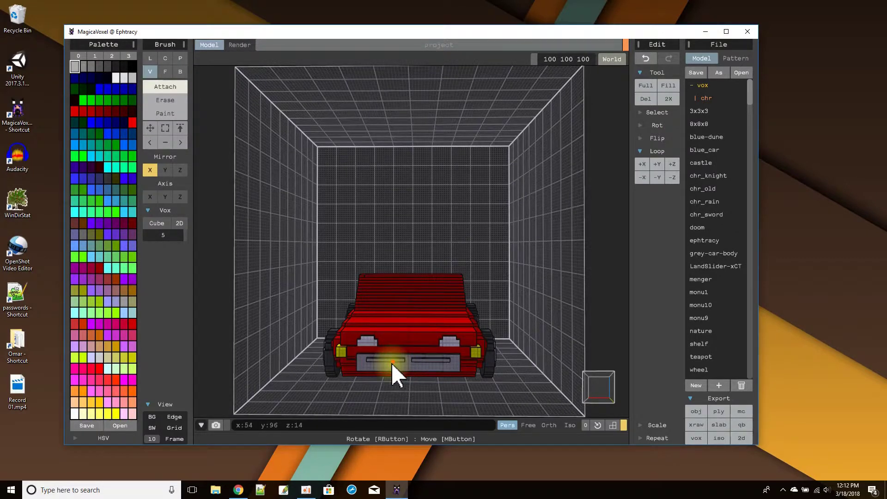
pyautogui.moveTo(470, 359); pyautogui.dragTo(457, 324, button='right')
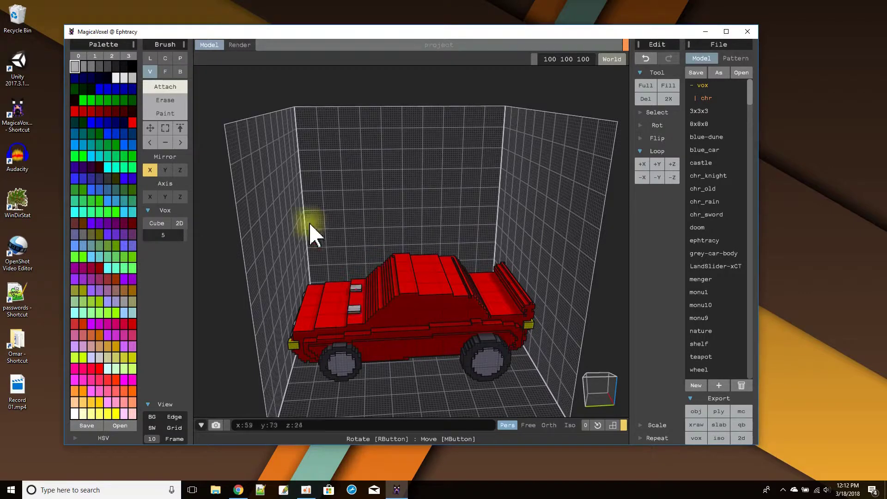
# Choose white, switch the brush to Paint, and recolour the side window area.
pyautogui.click(116, 77)
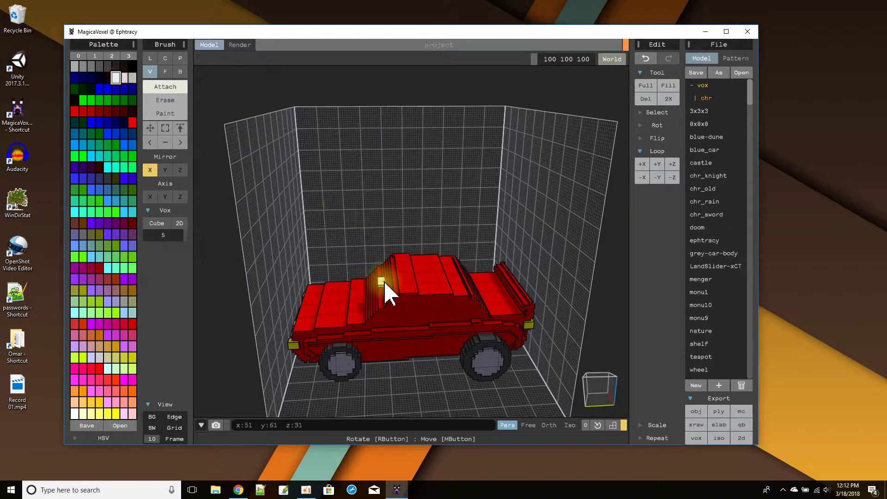
pyautogui.moveTo(384, 300)
pyautogui.mouseDown(button='right')
pyautogui.moveTo(416, 319)
pyautogui.moveTo(396, 302)
pyautogui.mouseUp(button='right')
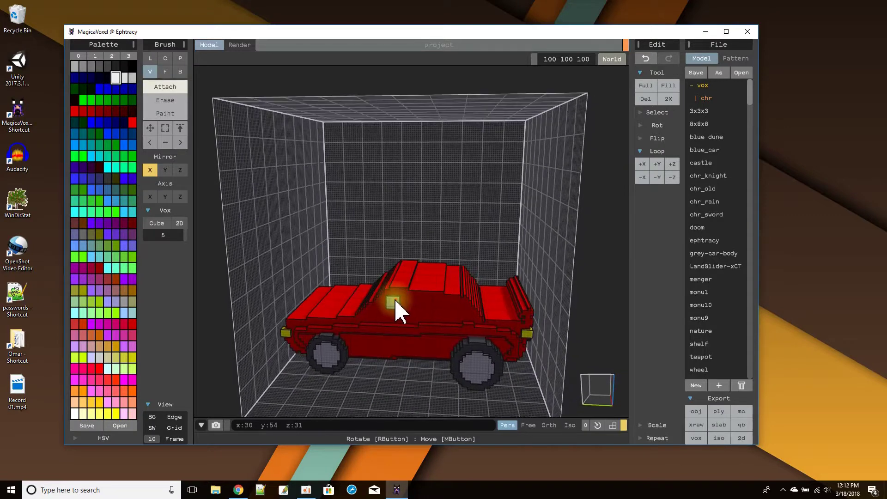
pyautogui.click(168, 113)
pyautogui.scroll(6, 465, 337)
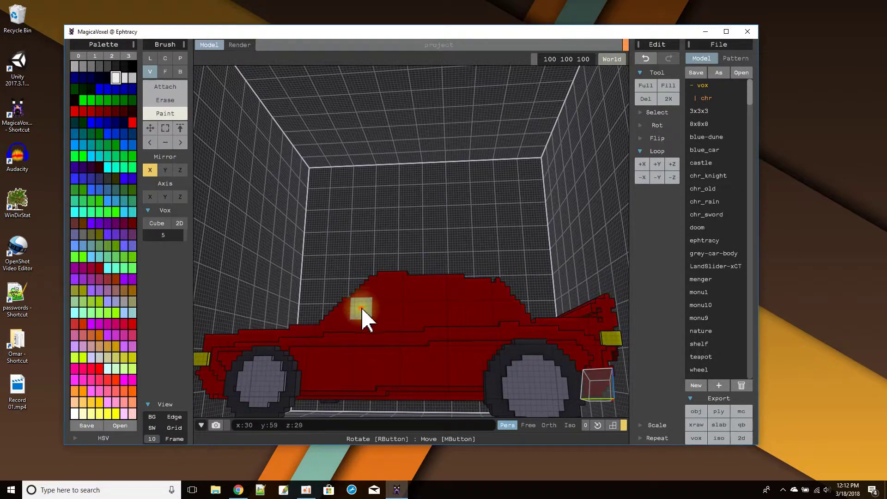
pyautogui.moveTo(362, 309)
pyautogui.mouseDown()
pyautogui.moveTo(514, 303)
pyautogui.moveTo(409, 312)
pyautogui.moveTo(339, 304)
pyautogui.moveTo(376, 291)
pyautogui.moveTo(499, 283)
pyautogui.moveTo(380, 282)
pyautogui.moveTo(344, 309)
pyautogui.mouseUp()
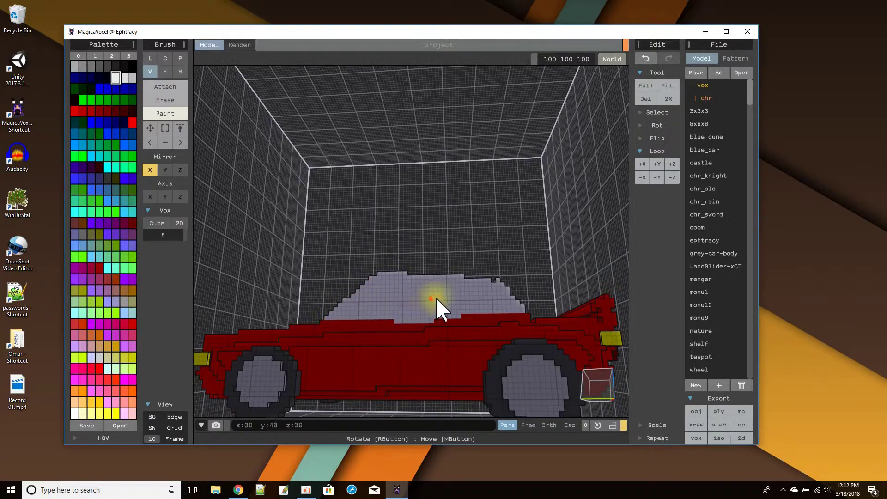
# Paint the windshield pale grey across its full width.
pyautogui.moveTo(441, 301); pyautogui.dragTo(383, 311, button='right')
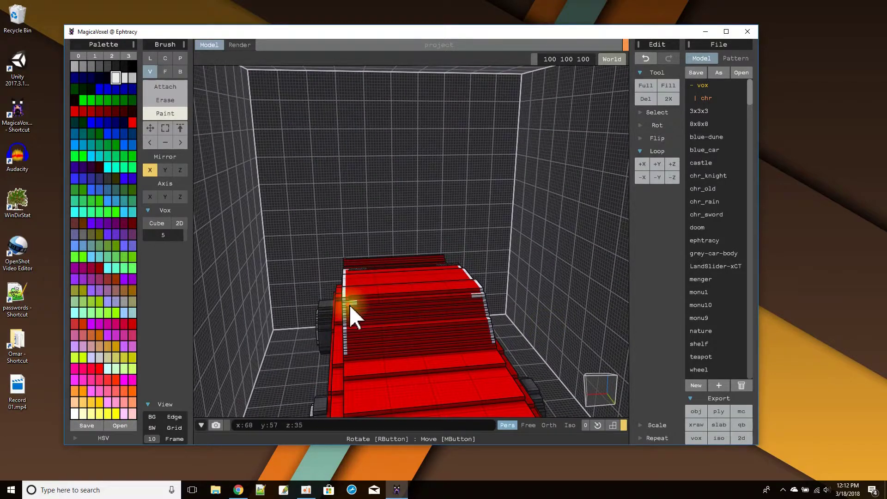
pyautogui.moveTo(349, 306)
pyautogui.mouseDown()
pyautogui.moveTo(429, 298)
pyautogui.moveTo(453, 312)
pyautogui.moveTo(427, 307)
pyautogui.moveTo(376, 328)
pyautogui.moveTo(353, 313)
pyautogui.moveTo(367, 305)
pyautogui.moveTo(426, 302)
pyautogui.moveTo(411, 318)
pyautogui.moveTo(353, 322)
pyautogui.moveTo(352, 352)
pyautogui.moveTo(471, 329)
pyautogui.moveTo(420, 334)
pyautogui.moveTo(419, 325)
pyautogui.moveTo(421, 341)
pyautogui.moveTo(372, 351)
pyautogui.moveTo(419, 340)
pyautogui.mouseUp()
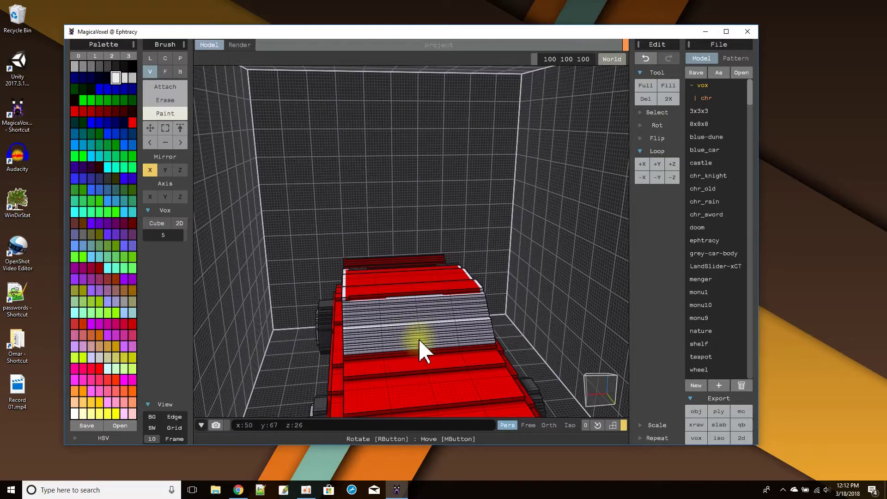
pyautogui.moveTo(419, 341); pyautogui.dragTo(538, 337, button='right')
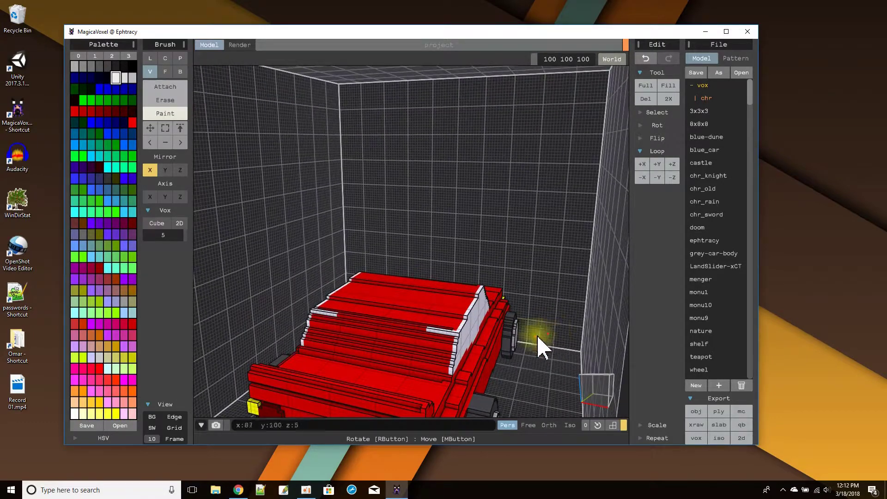
pyautogui.moveTo(342, 344)
pyautogui.mouseDown()
pyautogui.moveTo(316, 319)
pyautogui.moveTo(398, 332)
pyautogui.moveTo(338, 322)
pyautogui.moveTo(314, 328)
pyautogui.moveTo(308, 342)
pyautogui.moveTo(343, 331)
pyautogui.moveTo(326, 348)
pyautogui.moveTo(361, 329)
pyautogui.moveTo(346, 352)
pyautogui.moveTo(368, 350)
pyautogui.mouseUp()
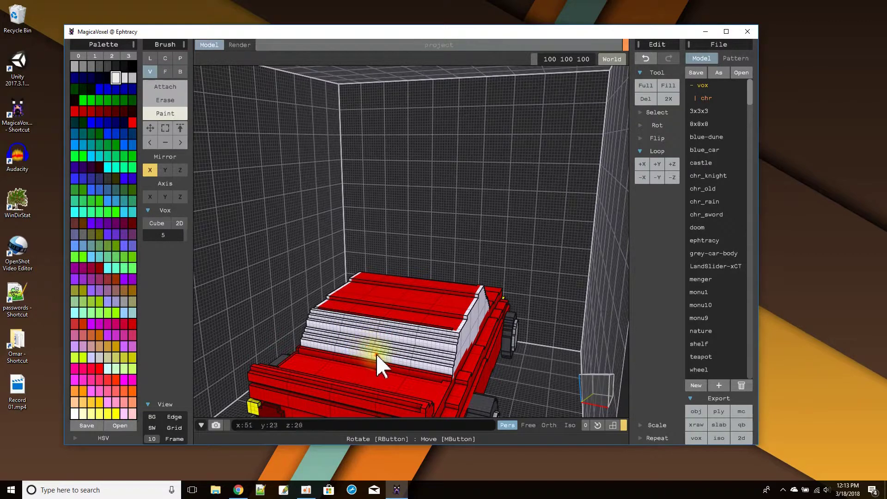
pyautogui.moveTo(427, 333); pyautogui.dragTo(529, 347, button='right')
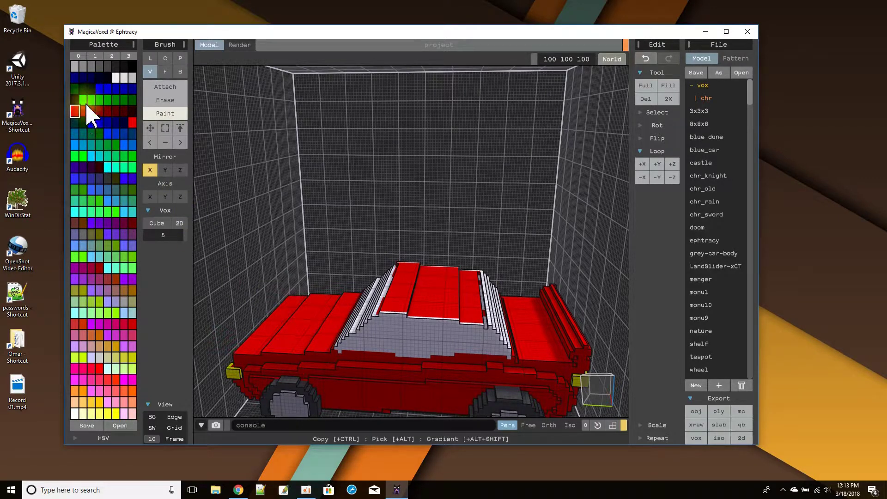
# Paint red divider lines across the windshield with the Line brush.
pyautogui.click(150, 58)
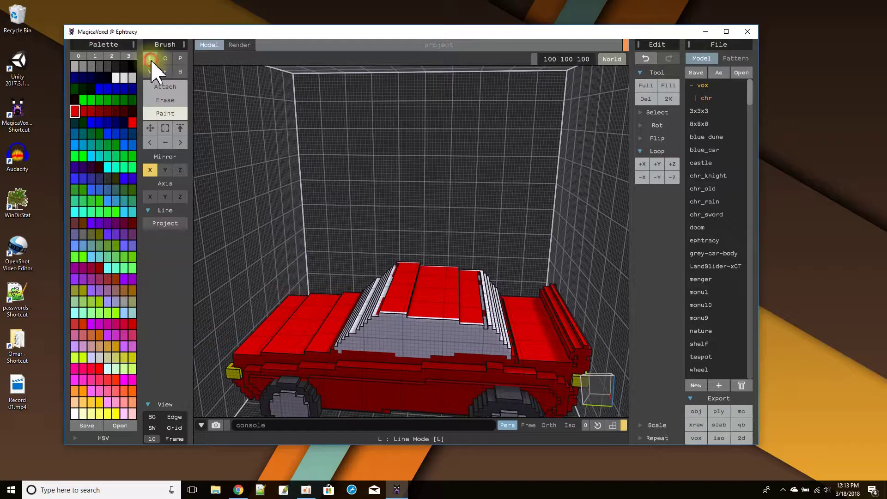
pyautogui.moveTo(340, 327); pyautogui.dragTo(358, 351, button='right')
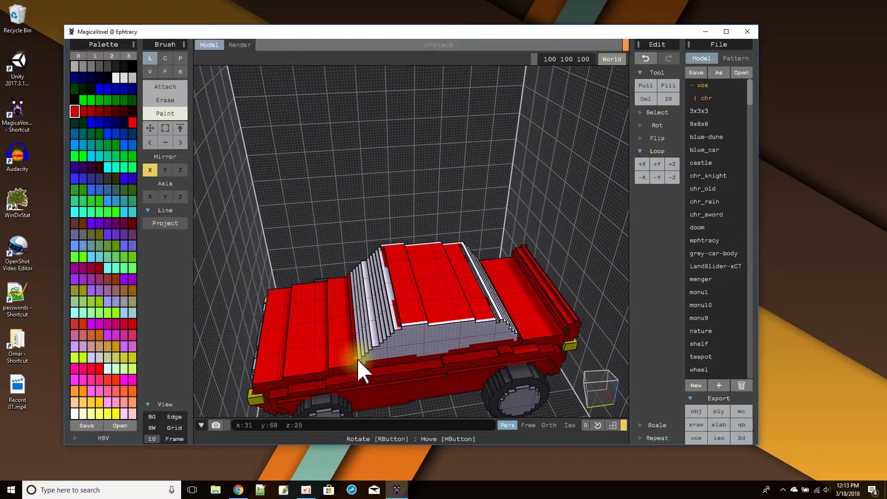
pyautogui.moveTo(361, 369)
pyautogui.mouseDown()
pyautogui.moveTo(362, 356)
pyautogui.moveTo(398, 338)
pyautogui.mouseUp()
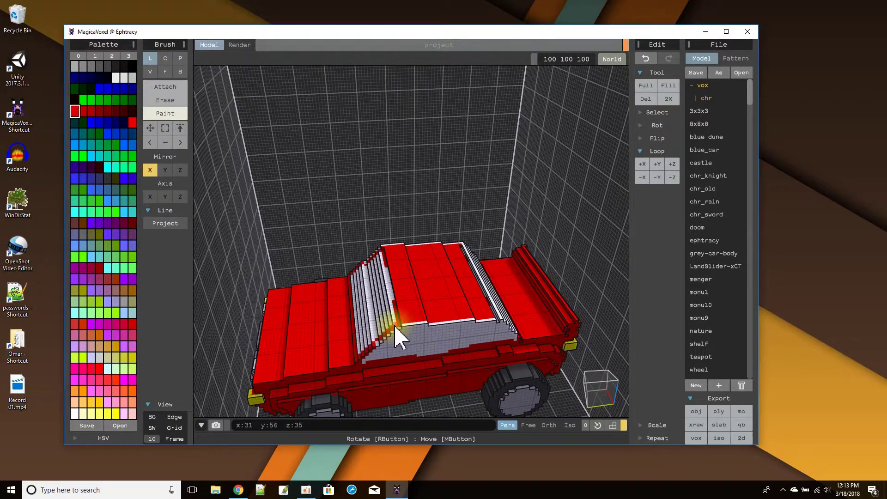
# Attach red trim lines along the roof's side and front edges.
pyautogui.click(164, 90)
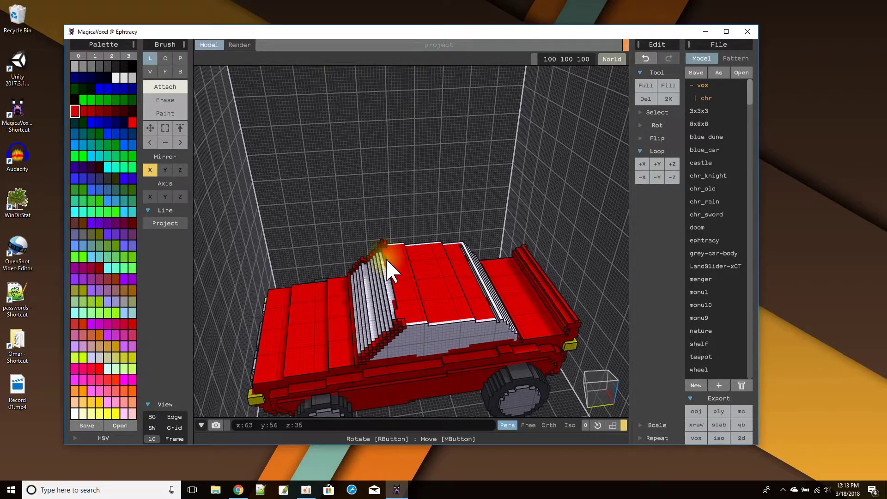
pyautogui.moveTo(392, 296); pyautogui.dragTo(387, 252)
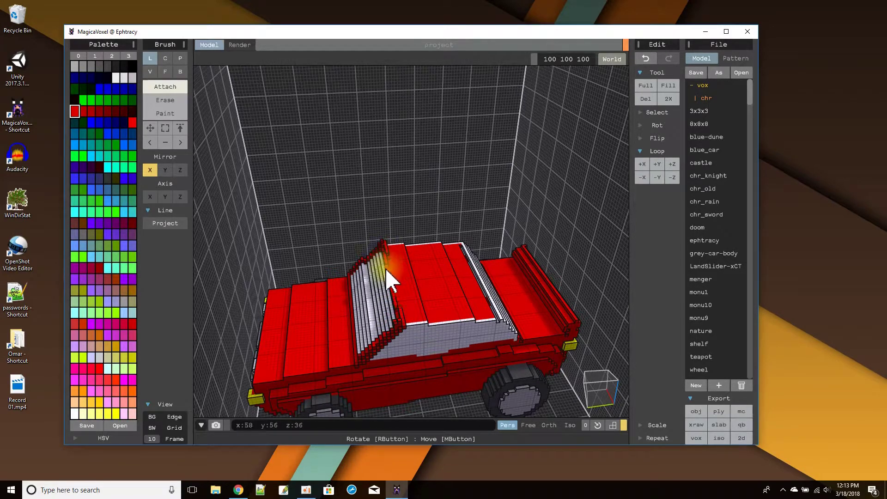
pyautogui.moveTo(401, 303); pyautogui.dragTo(373, 317, button='right')
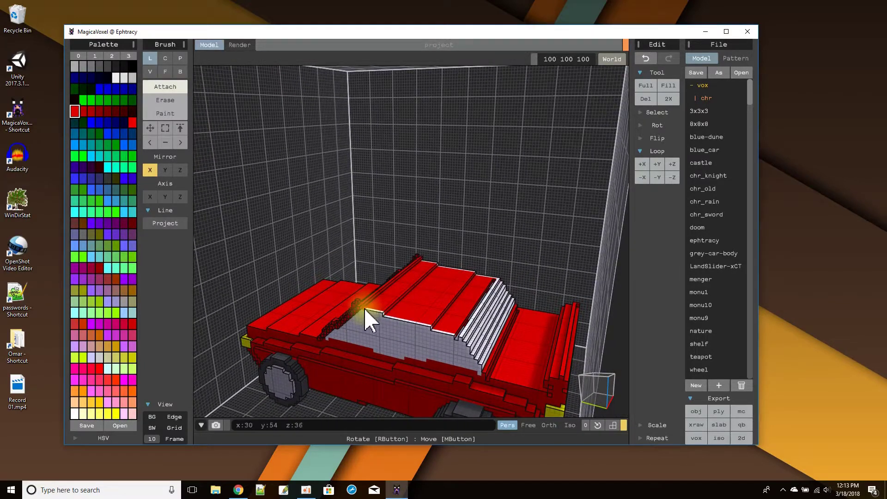
pyautogui.moveTo(361, 311)
pyautogui.mouseDown()
pyautogui.moveTo(454, 340)
pyautogui.moveTo(362, 307)
pyautogui.moveTo(451, 336)
pyautogui.moveTo(390, 311)
pyautogui.moveTo(366, 309)
pyautogui.moveTo(454, 338)
pyautogui.mouseUp()
# Draw a red voxel line along the white window's top edge and check it from several angles.
pyautogui.moveTo(458, 349); pyautogui.dragTo(367, 342, button='right')
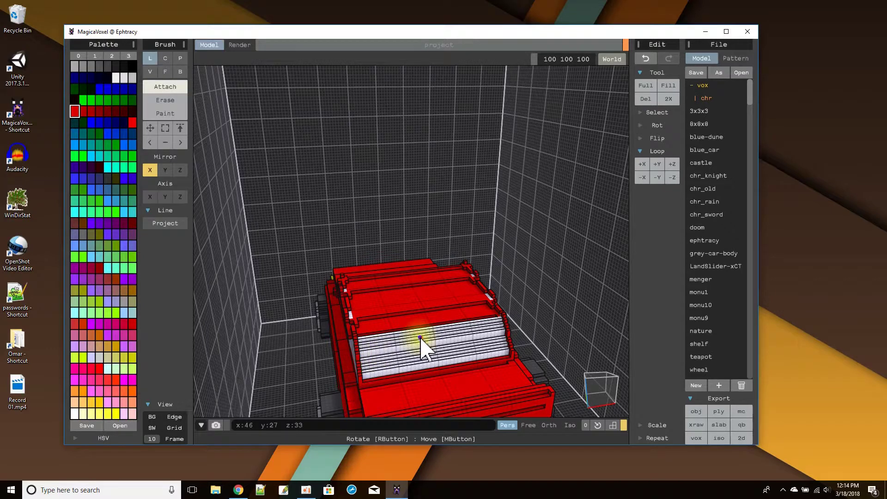
pyautogui.moveTo(420, 341); pyautogui.dragTo(445, 327, button='right')
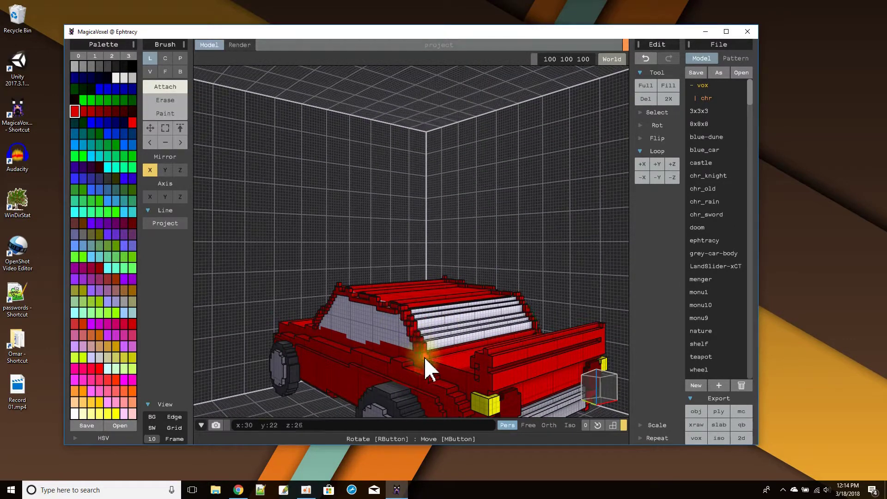
pyautogui.moveTo(425, 364); pyautogui.dragTo(339, 331, button='right')
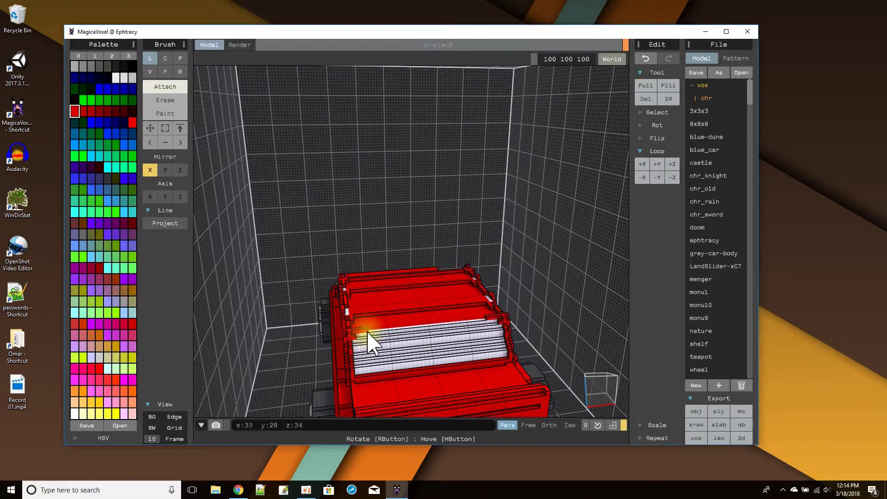
pyautogui.moveTo(400, 331); pyautogui.dragTo(442, 324)
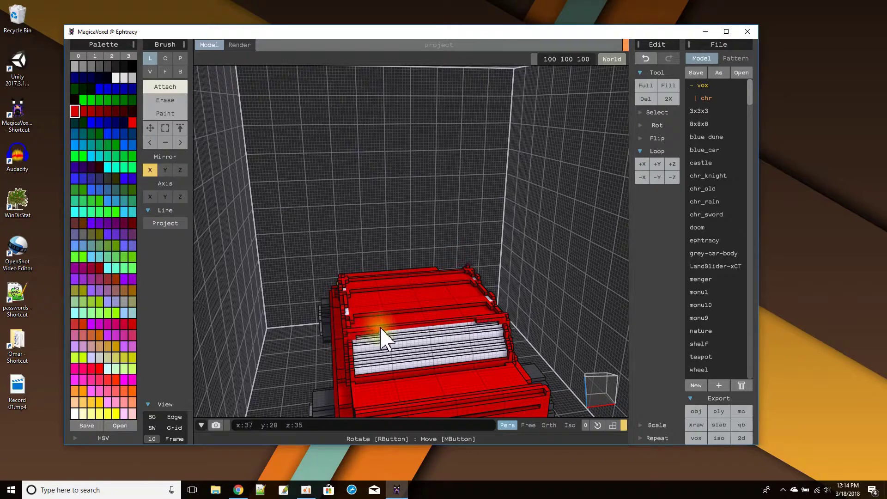
pyautogui.moveTo(451, 324)
pyautogui.mouseDown(button='right')
pyautogui.moveTo(489, 331)
pyautogui.moveTo(505, 317)
pyautogui.moveTo(457, 312)
pyautogui.mouseUp(button='right')
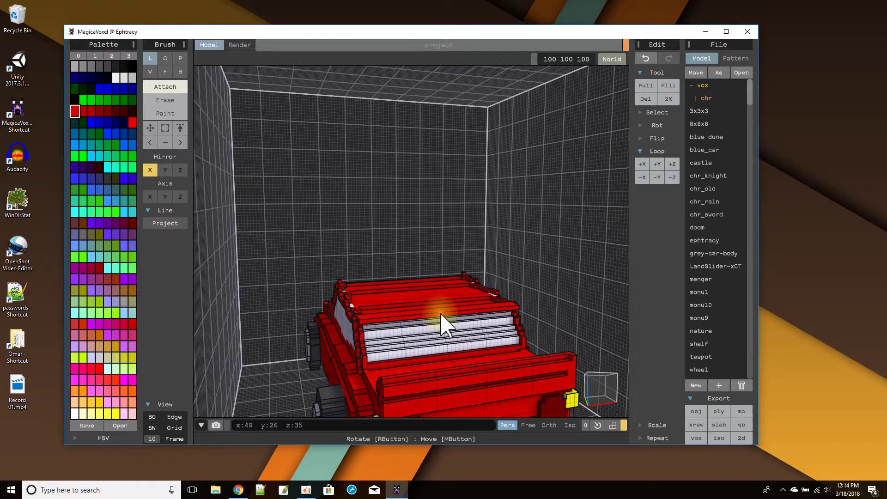
pyautogui.moveTo(443, 323); pyautogui.dragTo(403, 346, button='right')
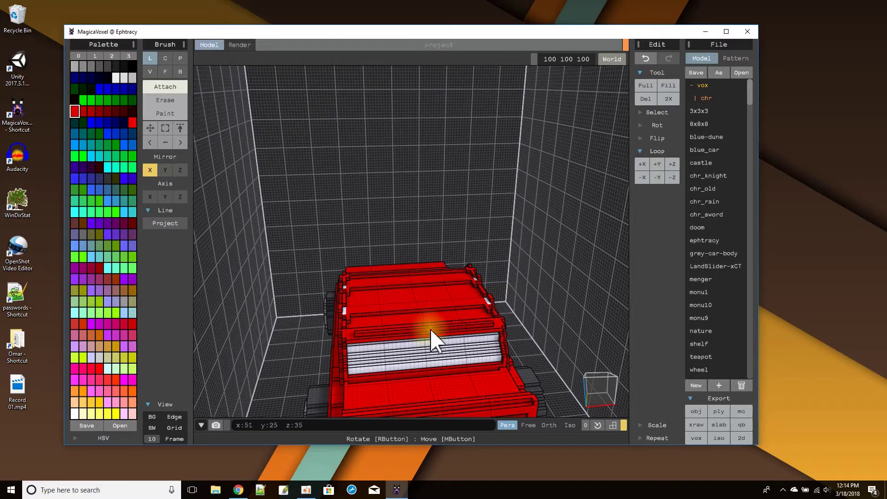
pyautogui.moveTo(432, 329)
pyautogui.mouseDown(button='right')
pyautogui.moveTo(507, 323)
pyautogui.moveTo(437, 313)
pyautogui.mouseUp(button='right')
pyautogui.scroll(-5, 474, 321)
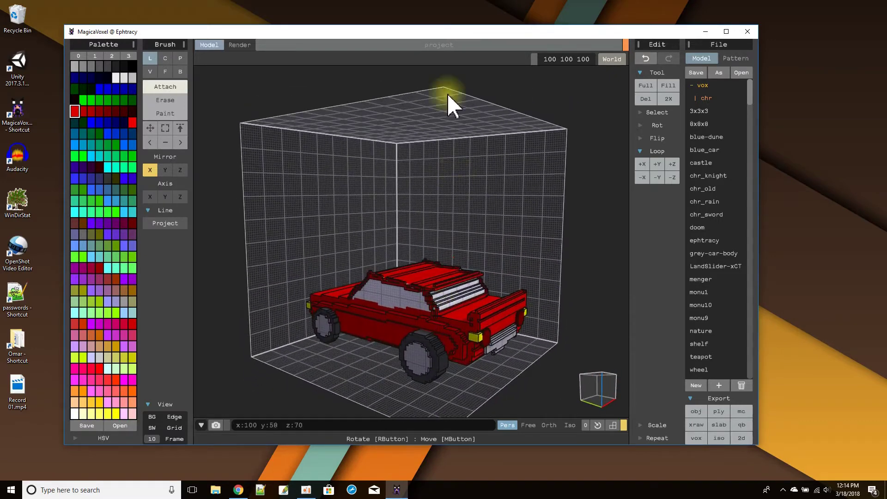